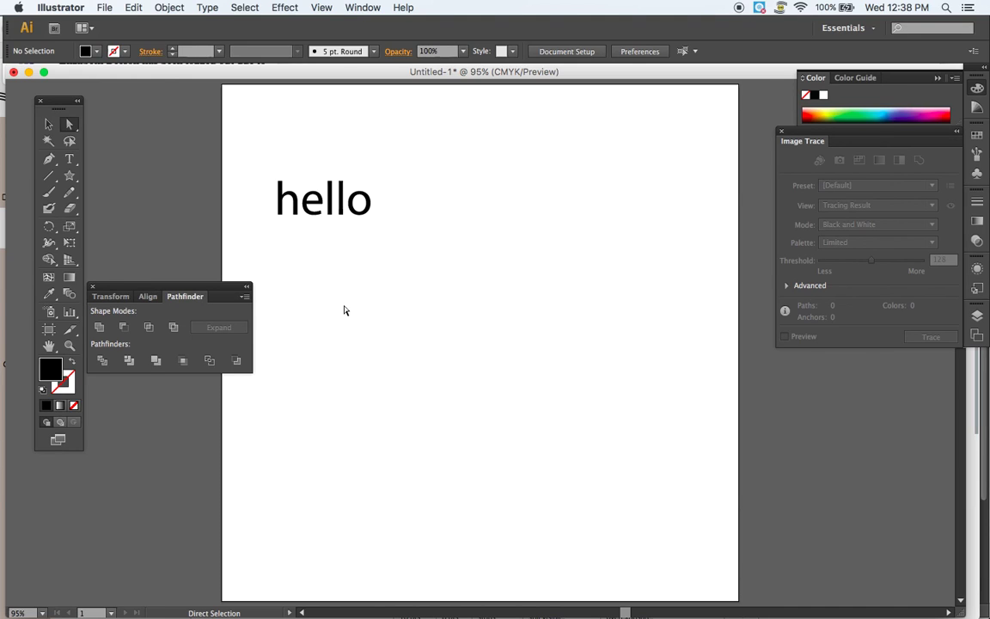
Zoom the canvas from 95% to 200% on the hello text.
{"action": "left_click_drag", "start_coordinate": [343, 312], "coordinate": [370, 333]}
{"action": "key", "text": "super+equal"}
{"action": "key", "text": "super+equal"}
{"action": "key", "text": "super+equal"}
{"action": "scroll", "coordinate": [370, 334], "scroll_direction": "up", "scroll_amount": 5}
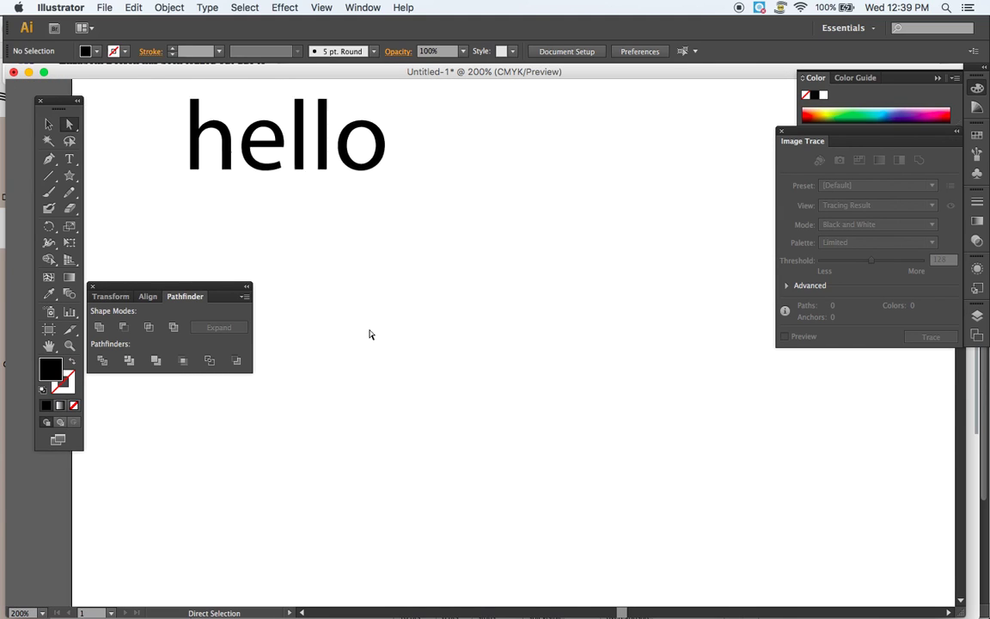
{"action": "scroll", "coordinate": [369, 335], "scroll_direction": "left", "scroll_amount": 5}
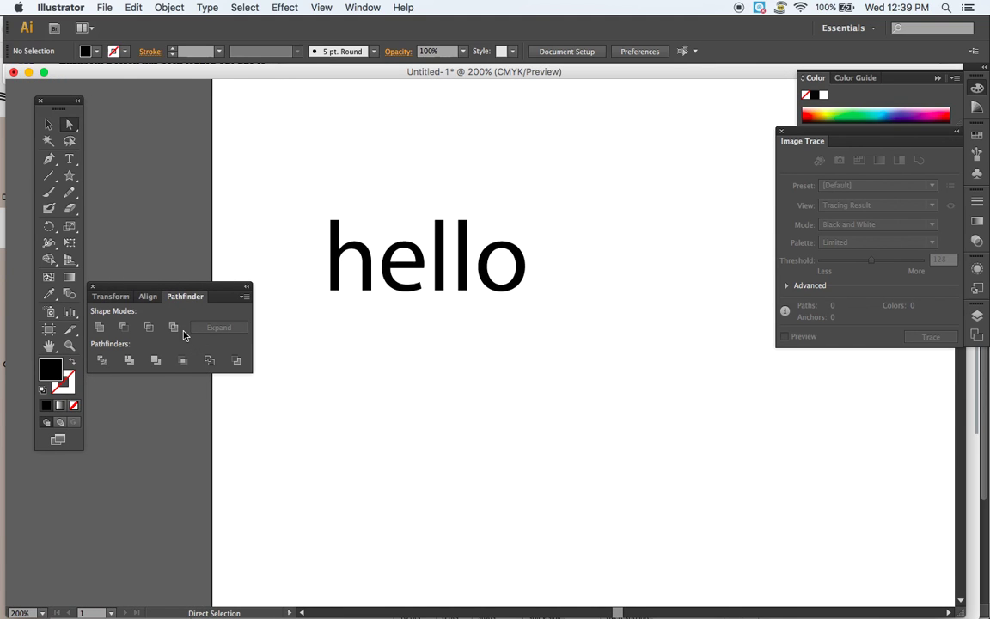
{"action": "left_click", "coordinate": [355, 7]}
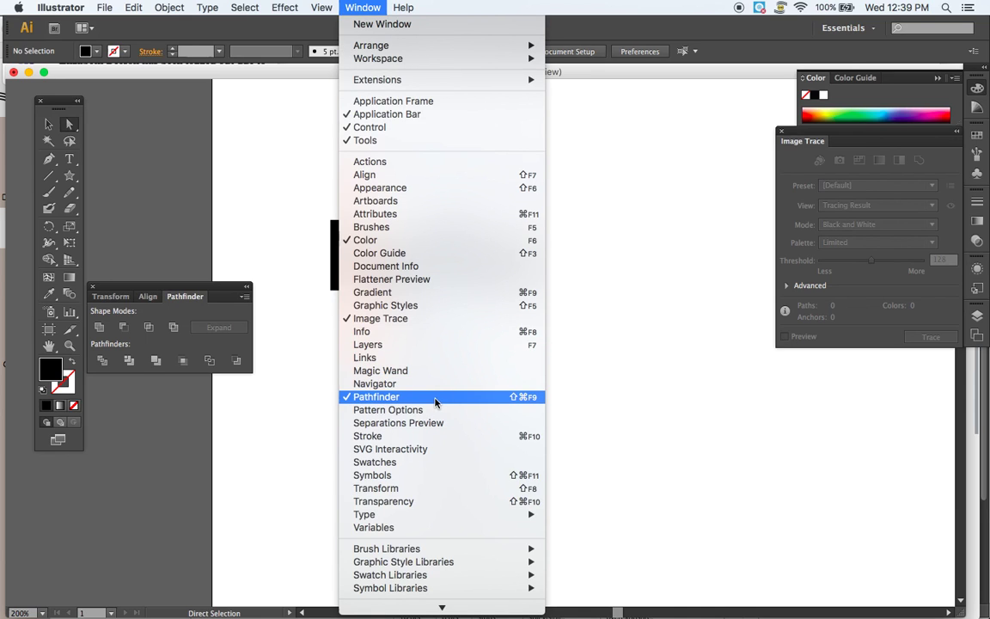
{"action": "left_click", "coordinate": [253, 447]}
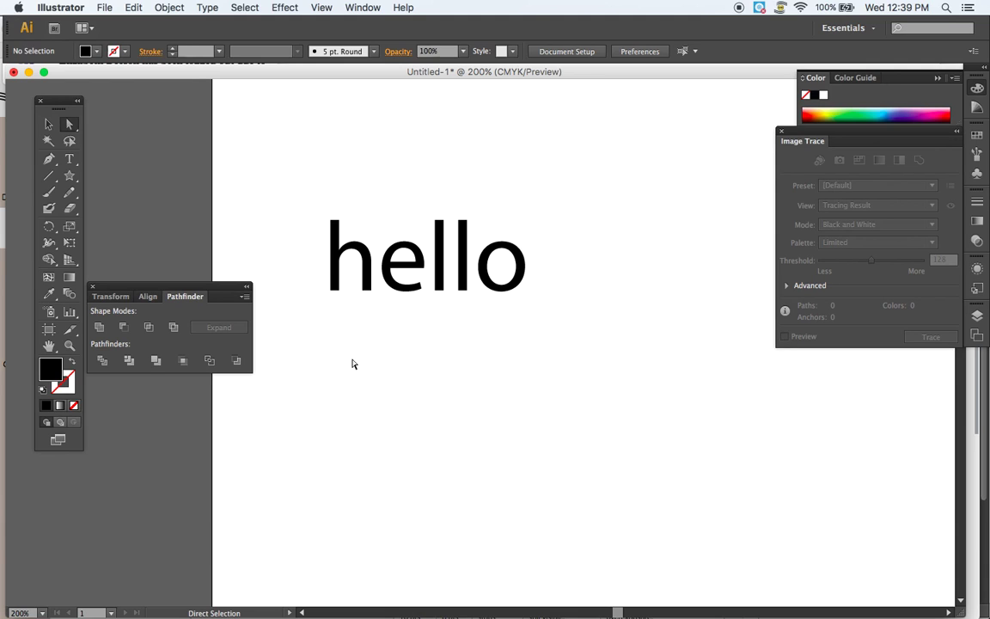
Outline the hello text with Object > Expand (Object and Fill), then zoom to 300%.
{"action": "left_click", "coordinate": [45, 125]}
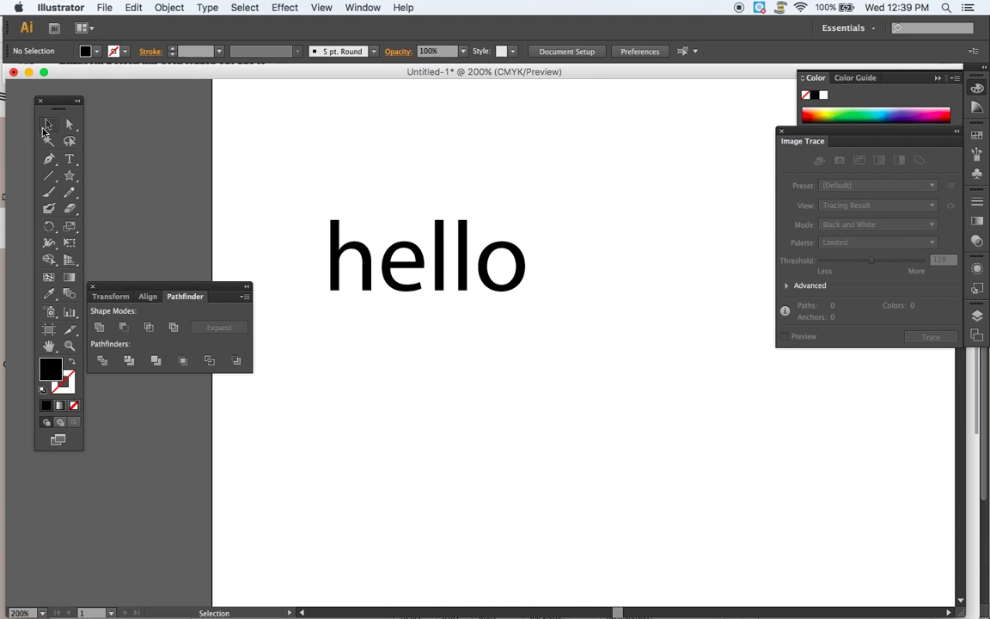
{"action": "left_click_drag", "start_coordinate": [298, 155], "coordinate": [519, 311]}
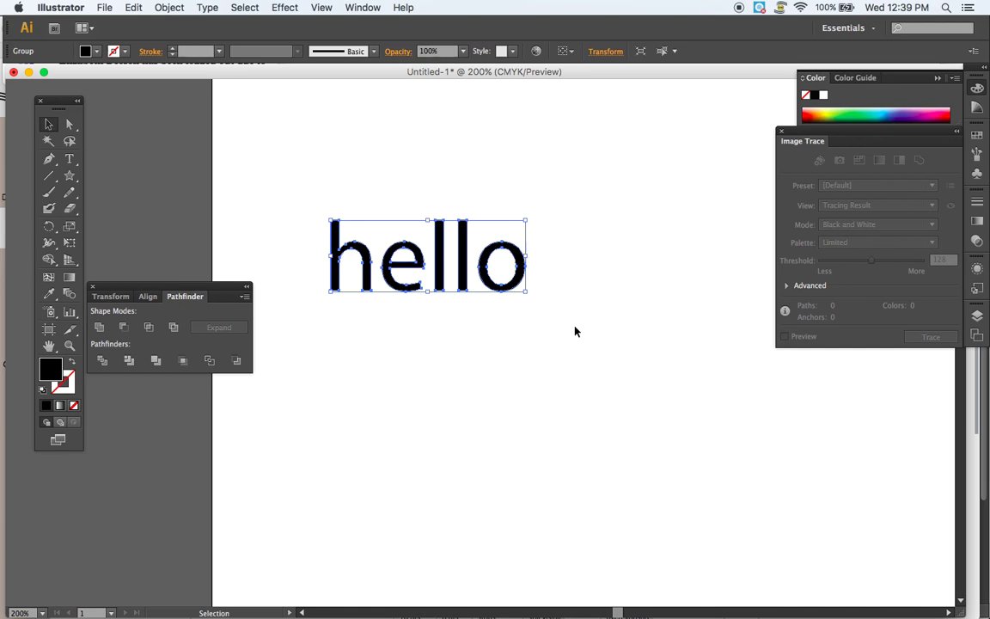
{"action": "left_click", "coordinate": [712, 393]}
{"action": "key", "text": "super+z"}
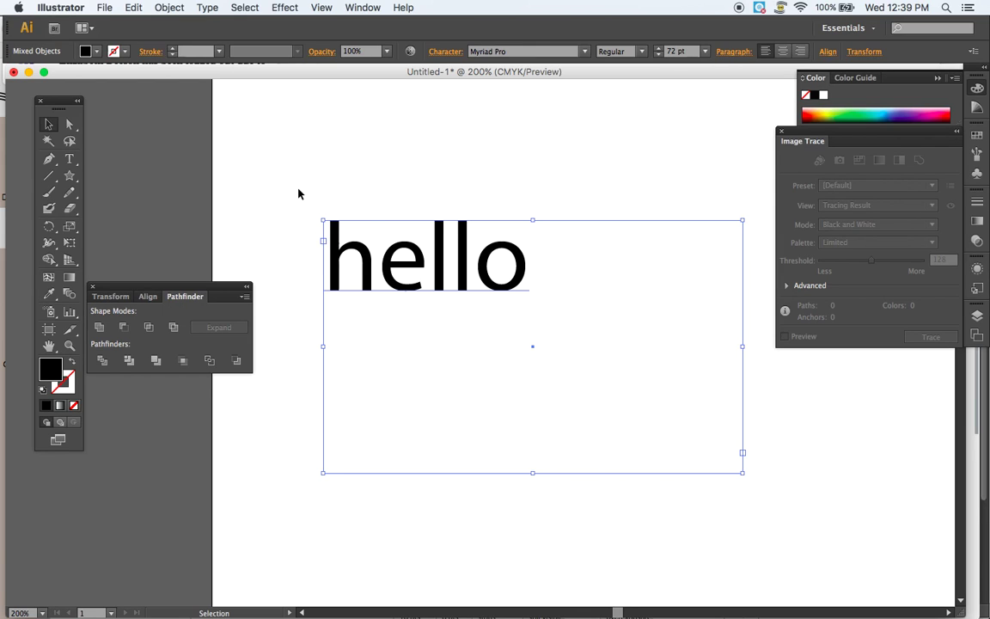
{"action": "left_click_drag", "start_coordinate": [294, 191], "coordinate": [597, 433]}
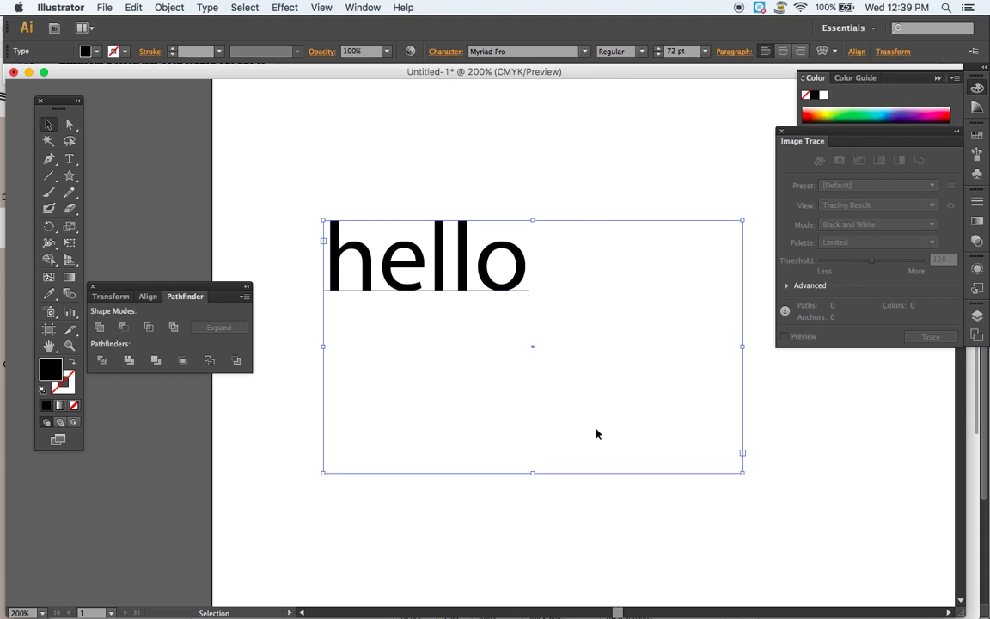
{"action": "left_click", "coordinate": [169, 7]}
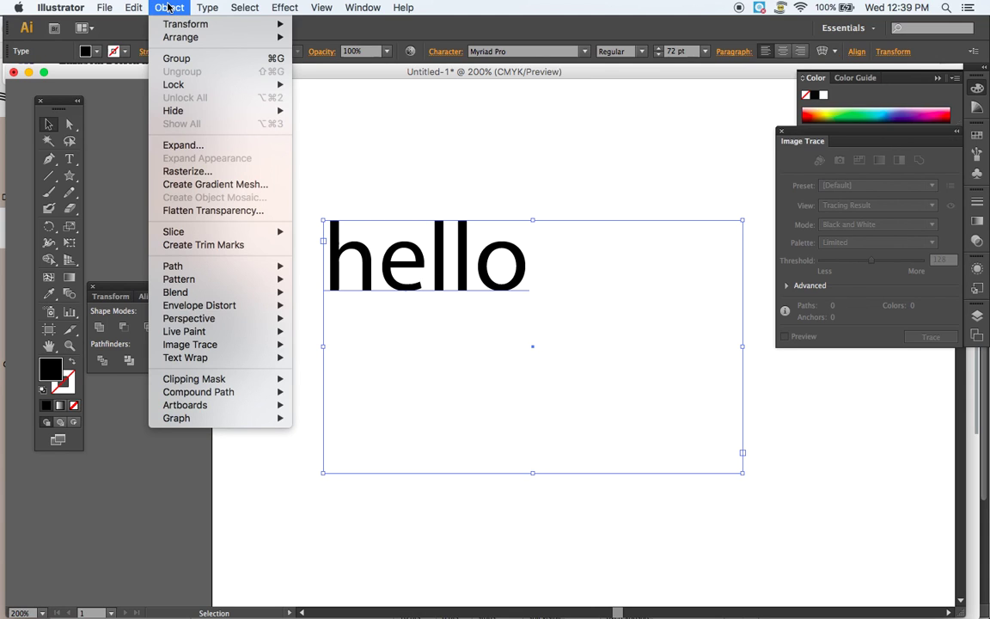
{"action": "left_click", "coordinate": [190, 145]}
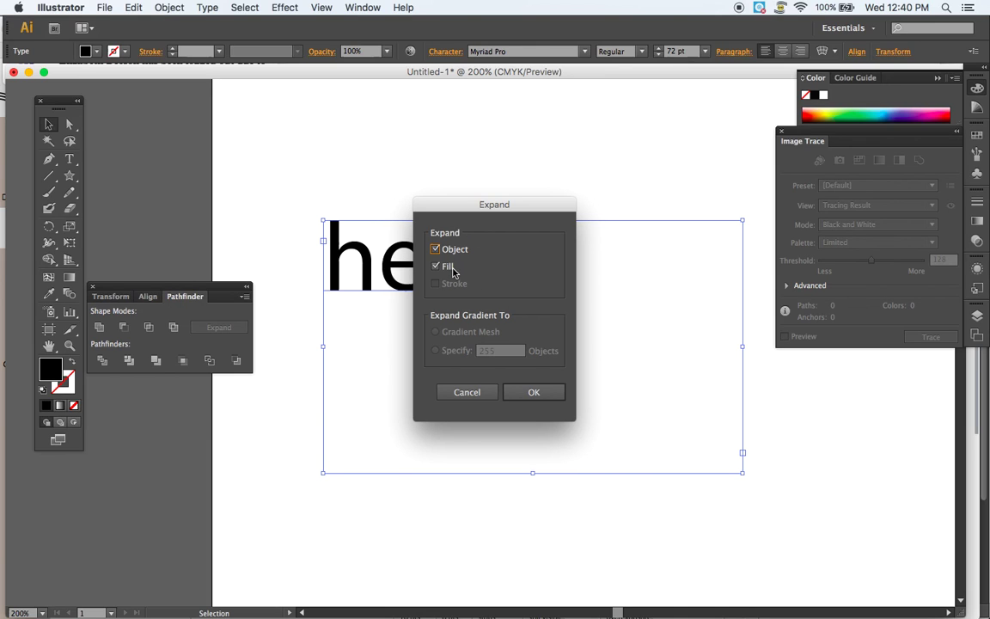
{"action": "left_click", "coordinate": [537, 392]}
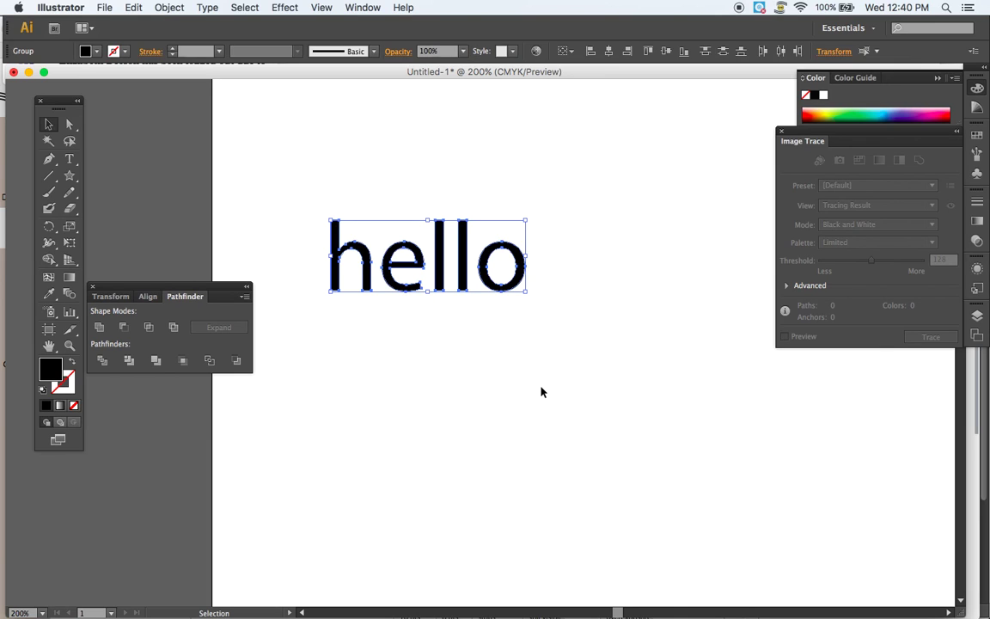
{"action": "key", "text": "super+equal"}
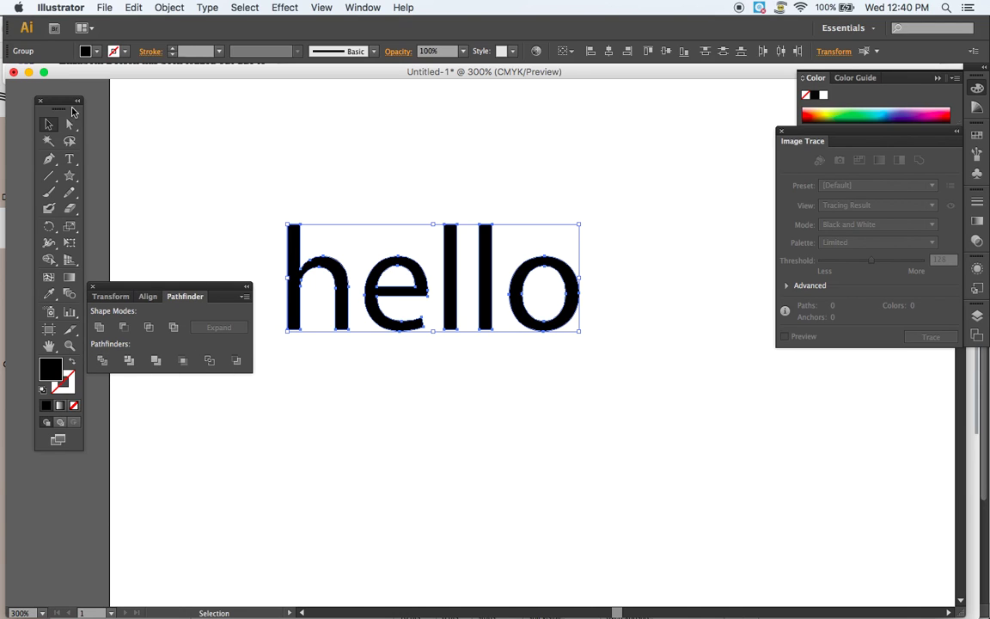
{"action": "left_click", "coordinate": [216, 252]}
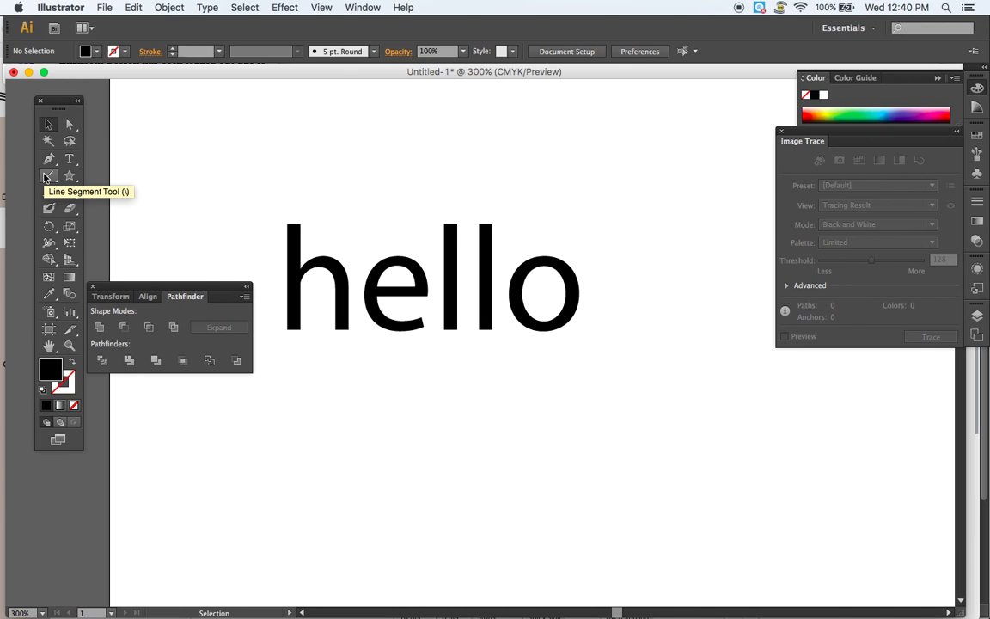
Zoom to 600% on the letter h and select its outline with Direct Selection.
{"action": "left_click", "coordinate": [47, 176]}
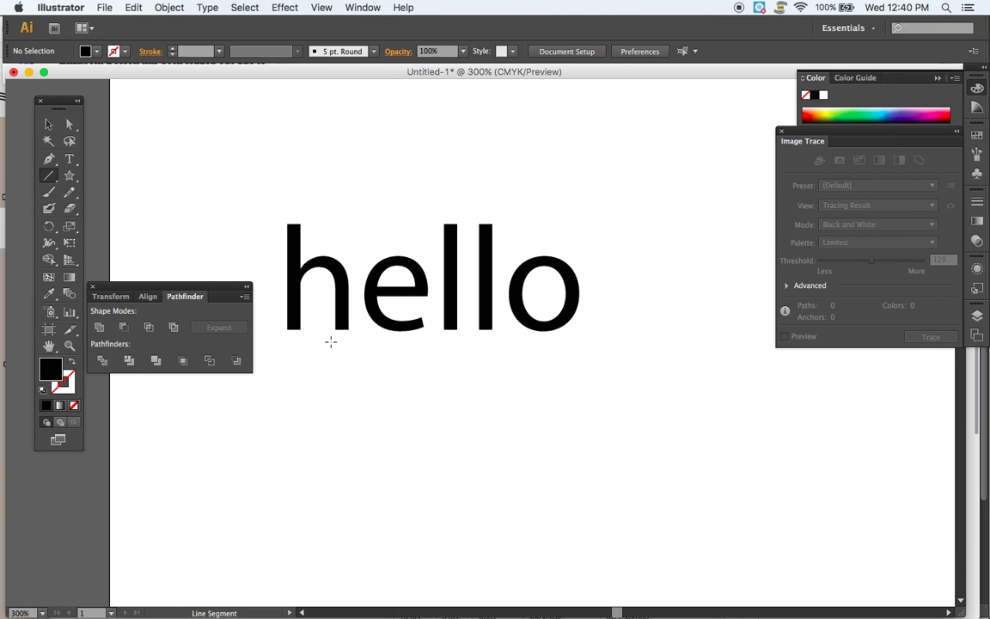
{"action": "key", "text": "super"}
{"action": "key", "text": "super+equal"}
{"action": "key", "text": "super+equal"}
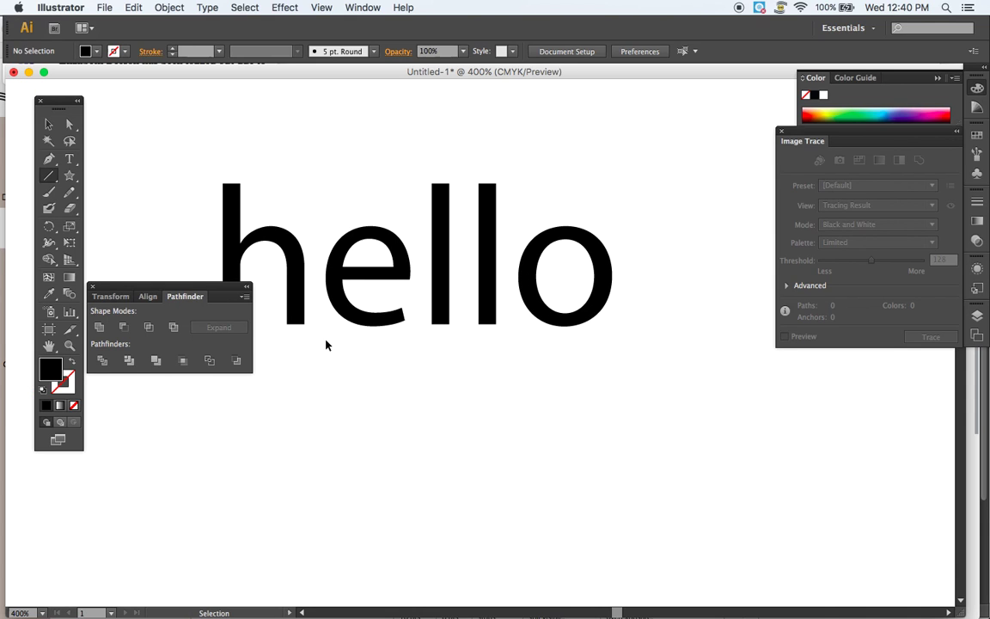
{"action": "scroll", "coordinate": [326, 340], "scroll_direction": "left", "scroll_amount": 5}
{"action": "scroll", "coordinate": [326, 340], "scroll_direction": "up", "scroll_amount": 2}
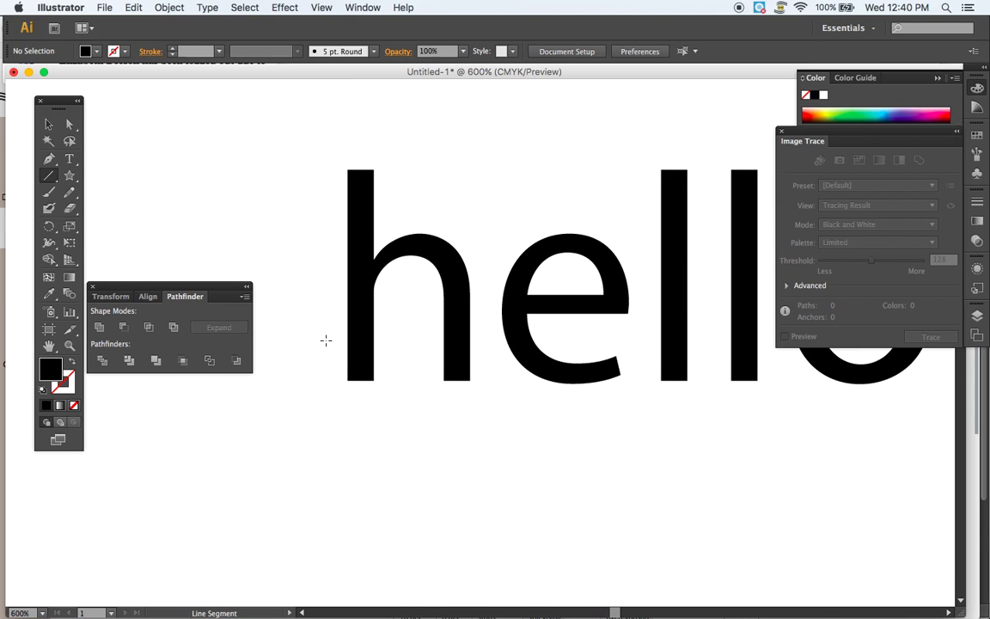
{"action": "left_click", "coordinate": [68, 124]}
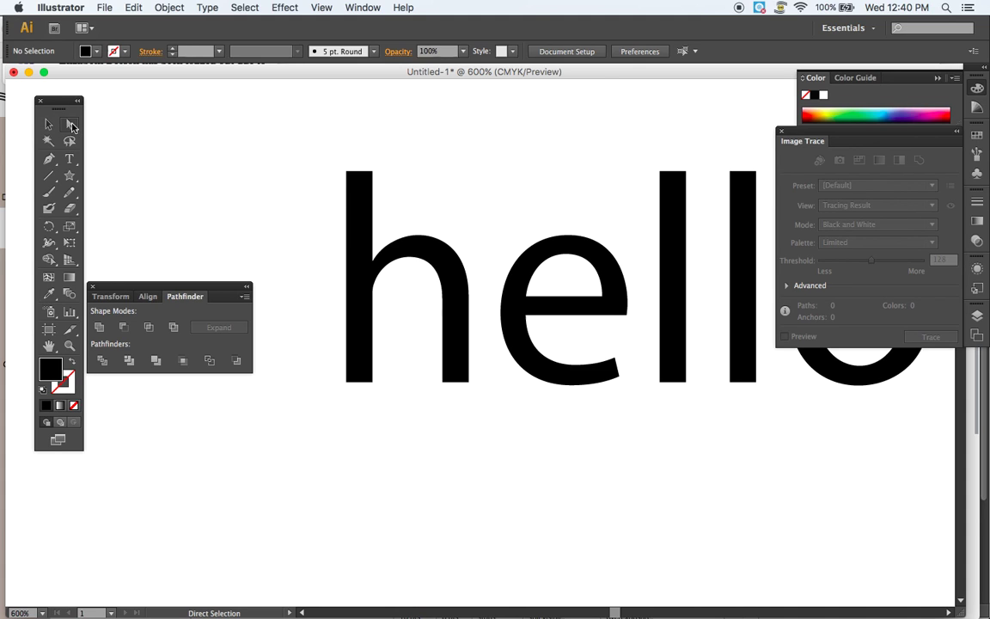
{"action": "left_click_drag", "start_coordinate": [329, 155], "coordinate": [480, 402]}
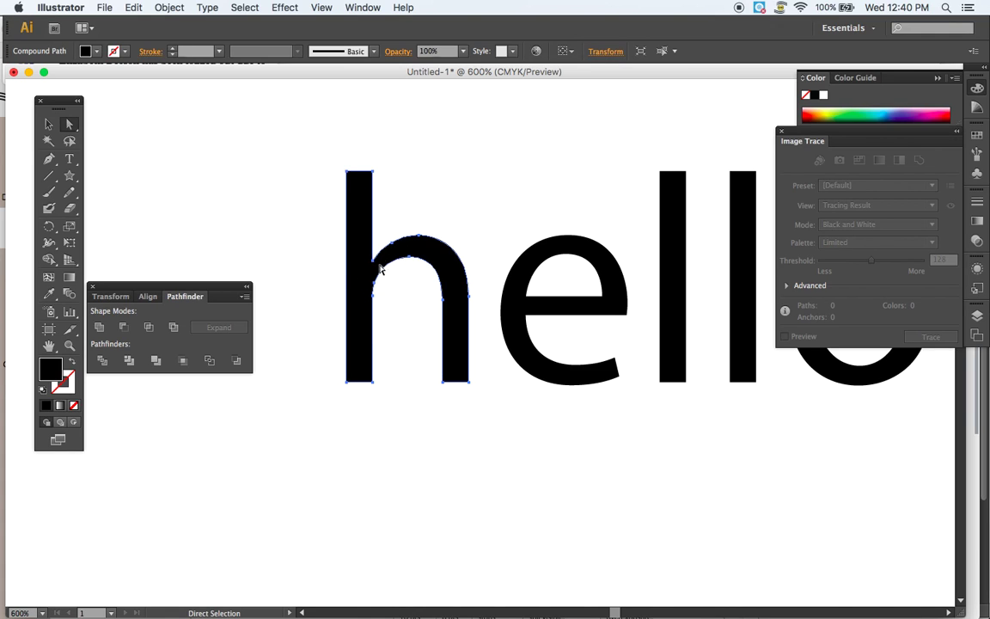
Draw two lines across the h's shoulders and select them together with the h.
{"action": "left_click", "coordinate": [49, 174]}
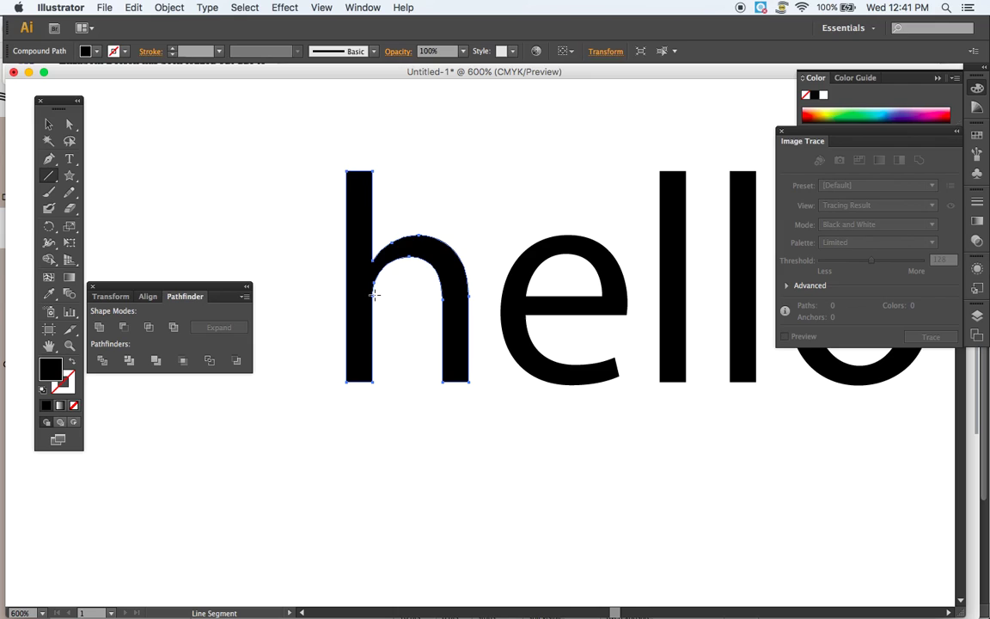
{"action": "left_click_drag", "start_coordinate": [374, 294], "coordinate": [379, 234]}
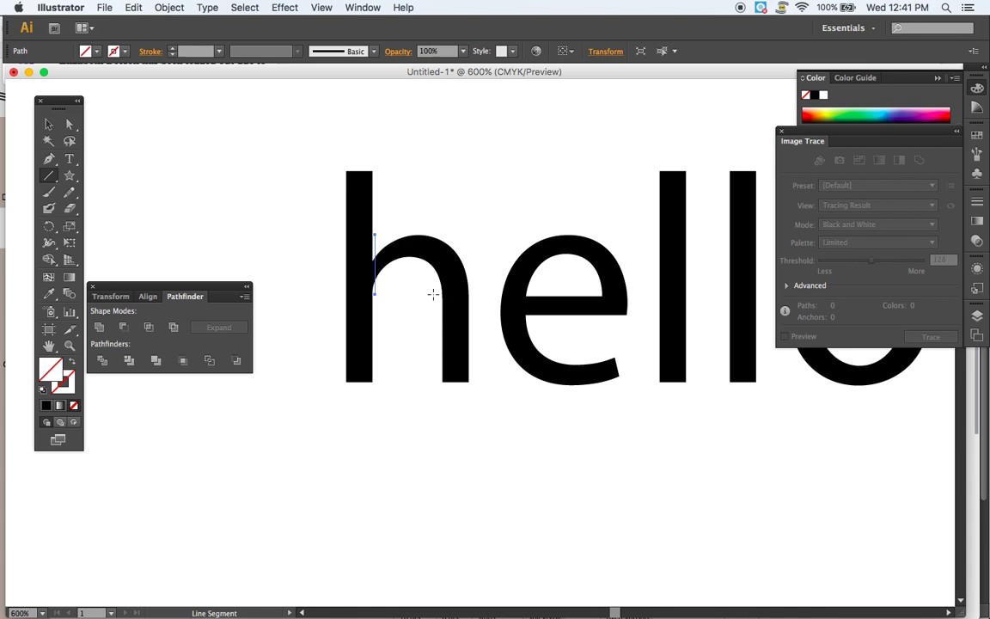
{"action": "left_click_drag", "start_coordinate": [434, 295], "coordinate": [471, 259]}
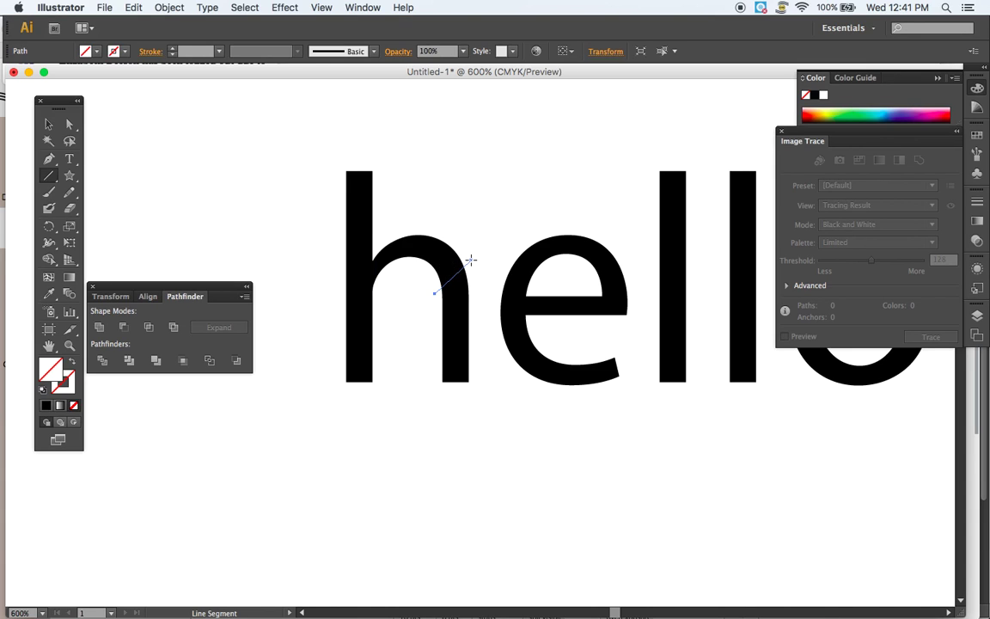
{"action": "left_click", "coordinate": [70, 127]}
{"action": "left_click_drag", "start_coordinate": [293, 129], "coordinate": [493, 418]}
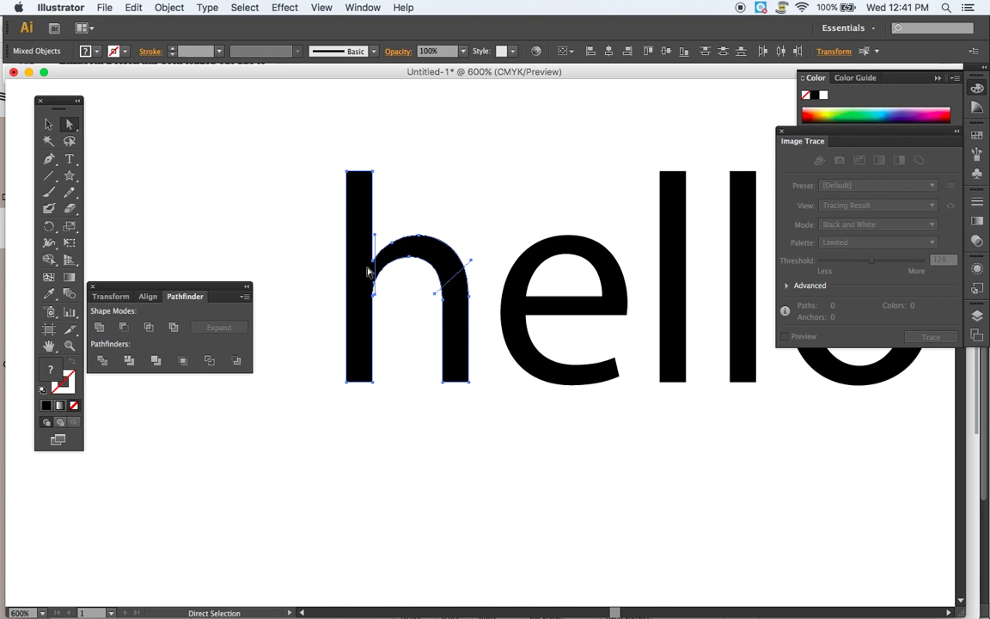
Divide the h along the drawn lines with Pathfinder, checking its pieces come apart.
{"action": "left_click", "coordinate": [101, 361]}
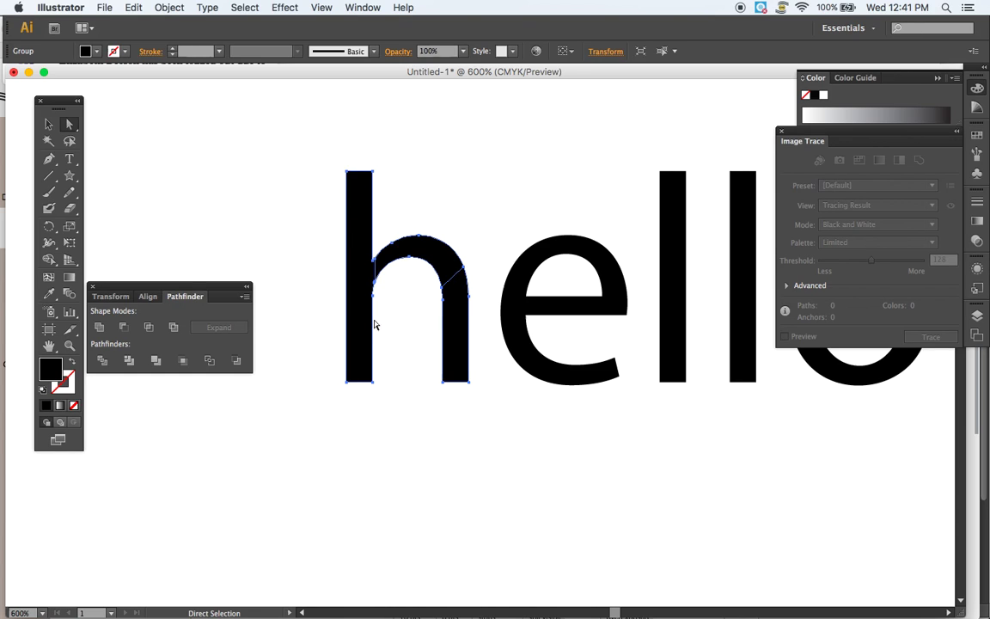
{"action": "left_click", "coordinate": [420, 360]}
{"action": "left_click", "coordinate": [362, 277]}
{"action": "left_click_drag", "start_coordinate": [361, 276], "coordinate": [338, 279]}
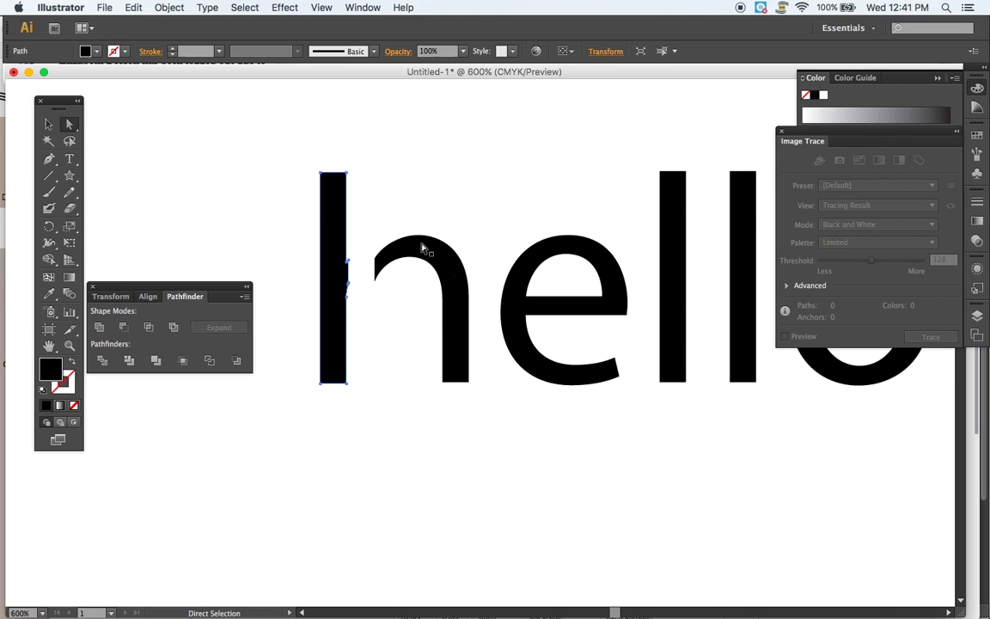
{"action": "left_click_drag", "start_coordinate": [422, 245], "coordinate": [423, 217]}
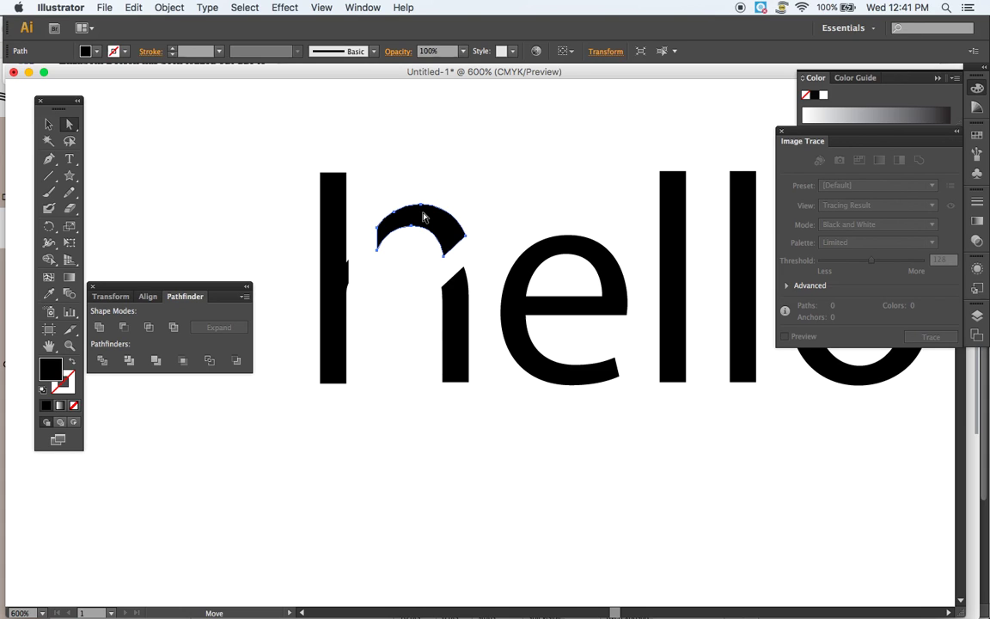
{"action": "key", "text": "super+z"}
{"action": "key", "text": "super+z"}
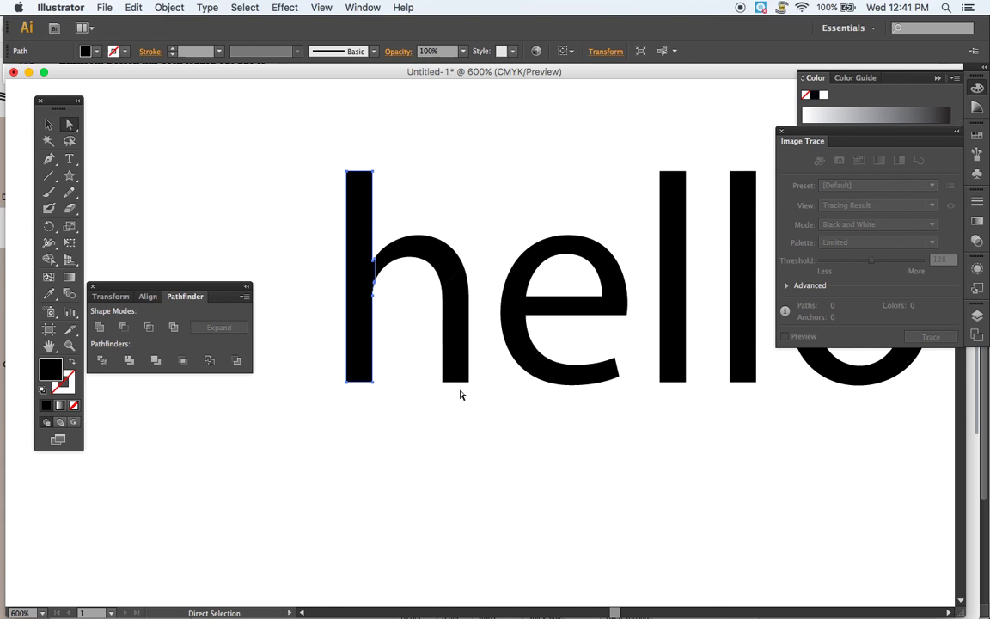
Fill the top arch piece of the h with orange.
{"action": "left_click", "coordinate": [400, 244]}
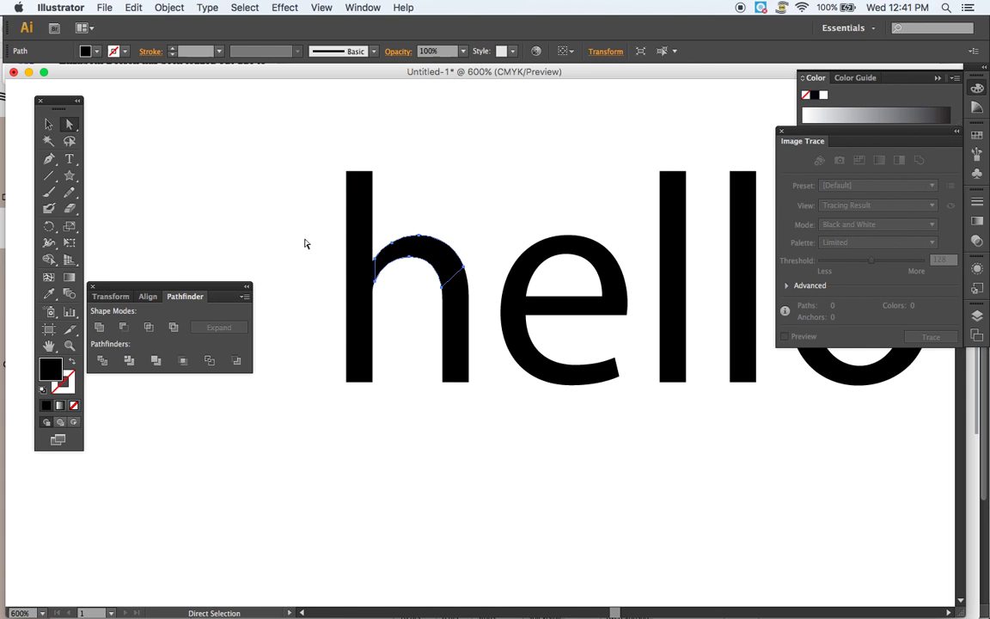
{"action": "left_click", "coordinate": [90, 52]}
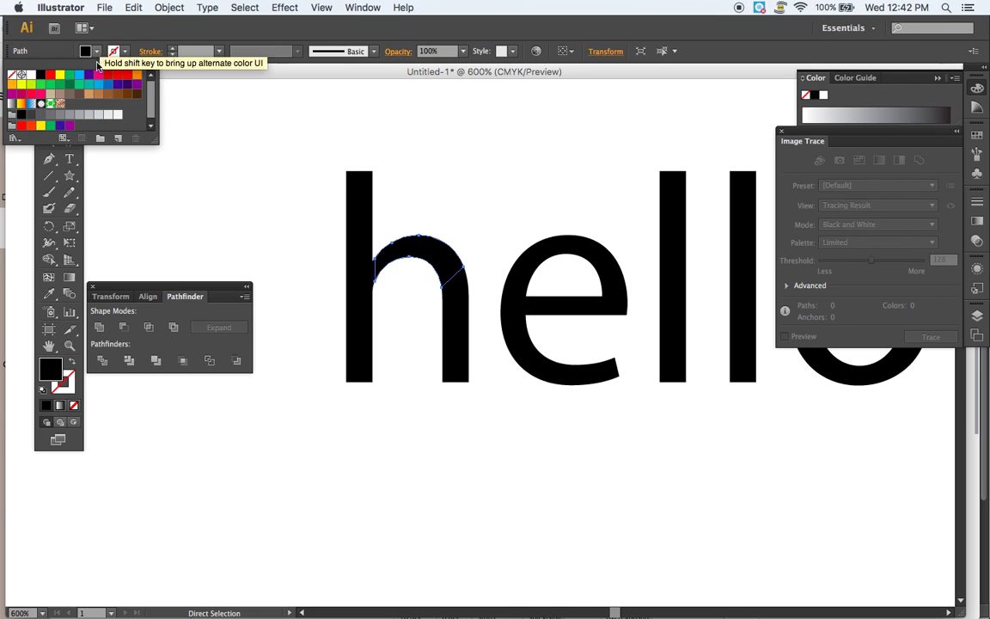
{"action": "left_click", "coordinate": [136, 77]}
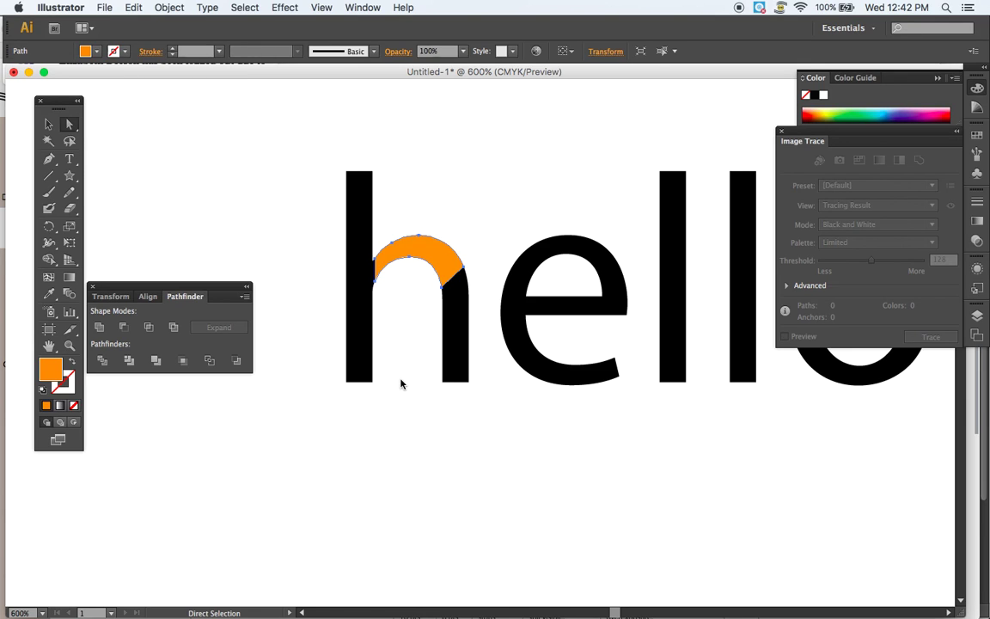
{"action": "left_click", "coordinate": [488, 442]}
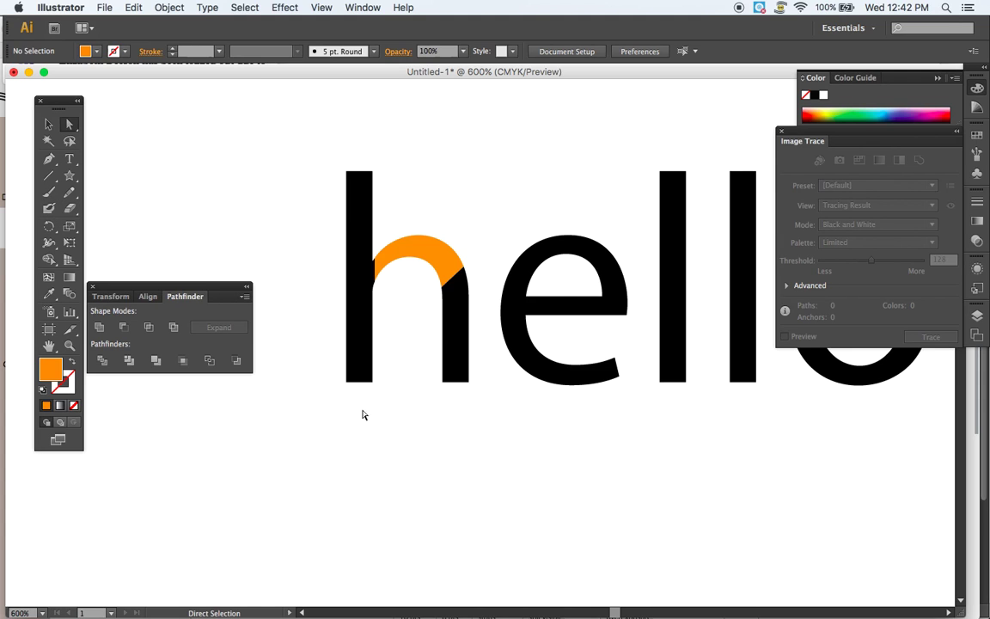
Bring the hello artwork back into view and pick the Star tool.
{"action": "scroll", "coordinate": [325, 442], "scroll_direction": "right", "scroll_amount": 5}
{"action": "scroll", "coordinate": [325, 441], "scroll_direction": "down", "scroll_amount": 2}
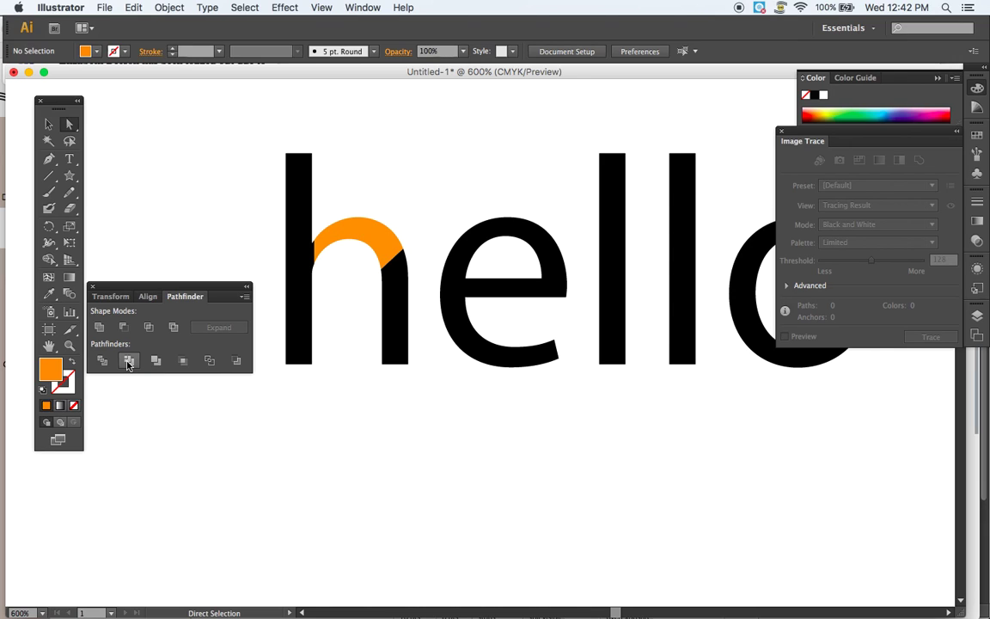
{"action": "left_click", "coordinate": [69, 175]}
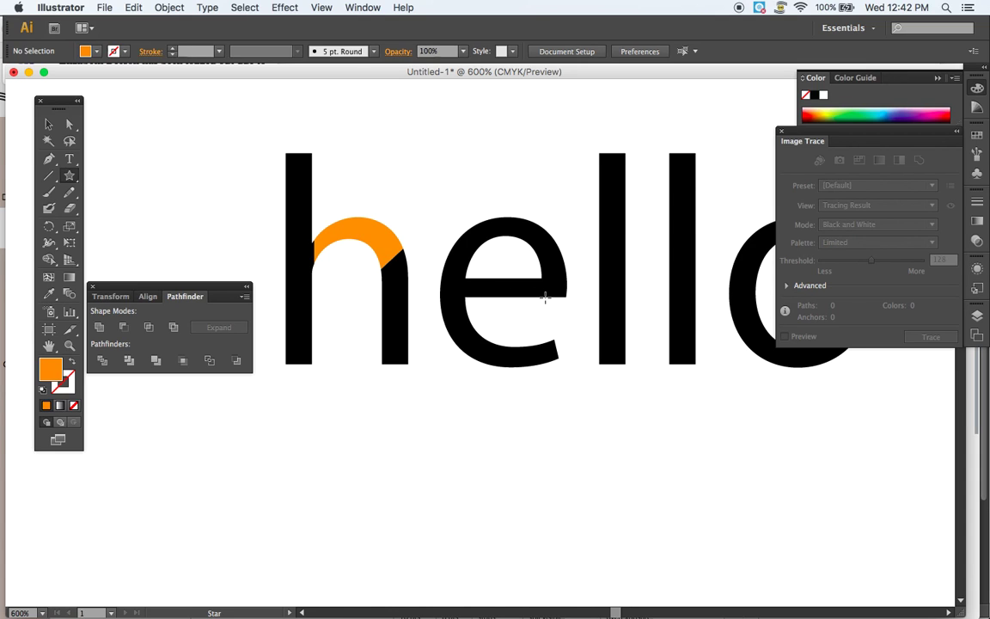
Draw an orange star, move it onto the top of the e, and select both.
{"action": "left_click_drag", "start_coordinate": [544, 297], "coordinate": [518, 261]}
{"action": "left_click", "coordinate": [48, 124]}
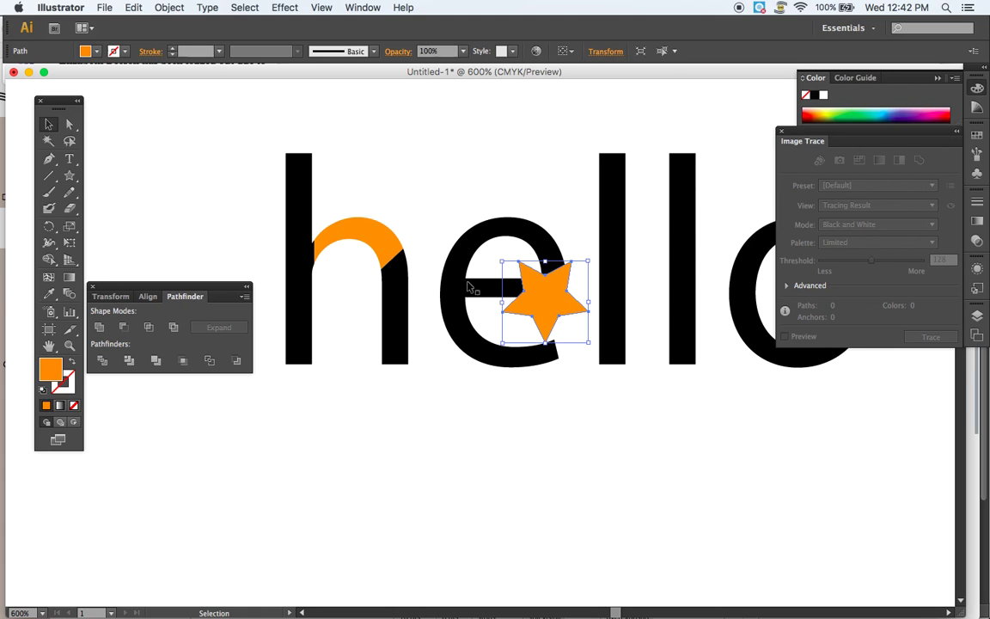
{"action": "left_click_drag", "start_coordinate": [545, 300], "coordinate": [505, 265]}
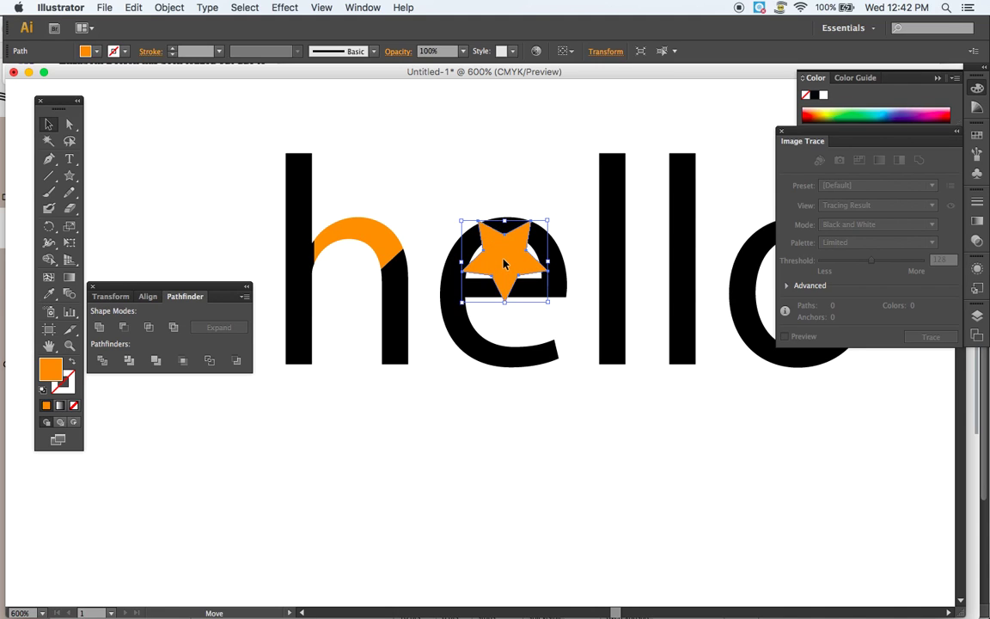
{"action": "left_click", "coordinate": [70, 124]}
{"action": "left_click_drag", "start_coordinate": [419, 180], "coordinate": [579, 384]}
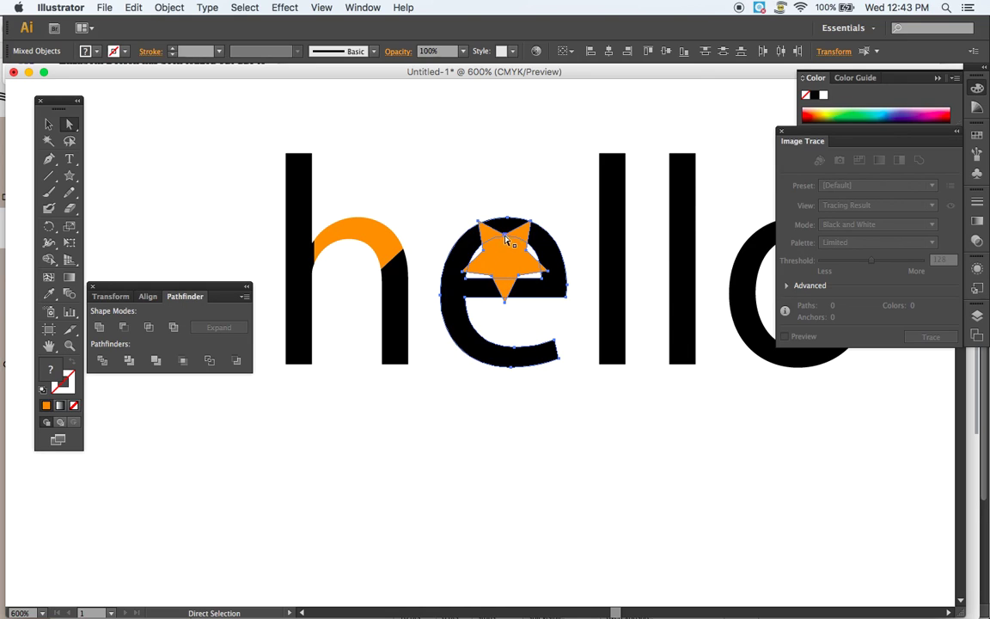
Trim the star out of the e, then undo the trim and move the star above the e.
{"action": "left_click", "coordinate": [127, 361]}
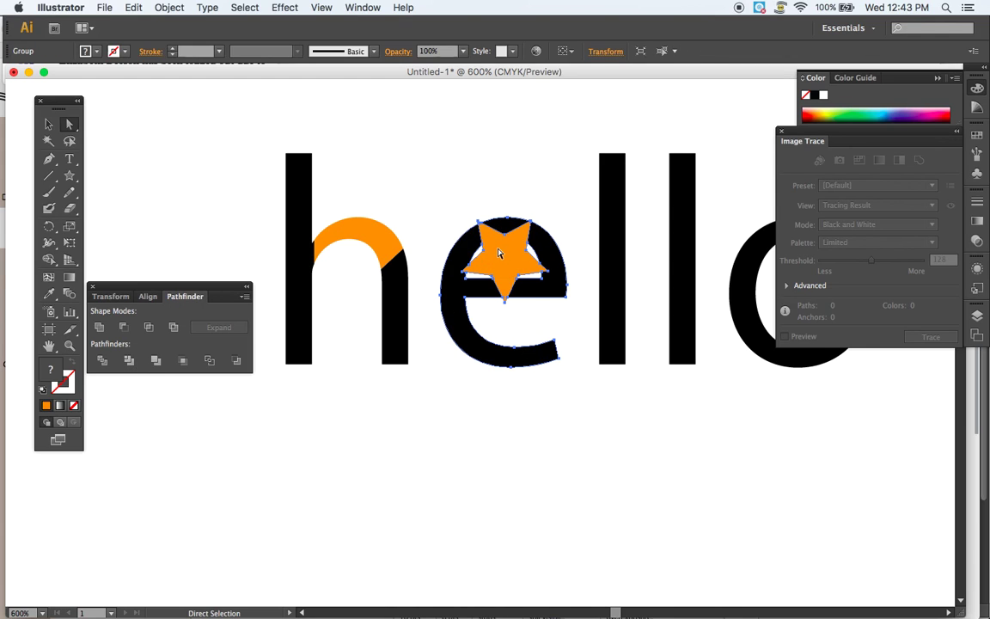
{"action": "left_click_drag", "start_coordinate": [496, 243], "coordinate": [463, 147]}
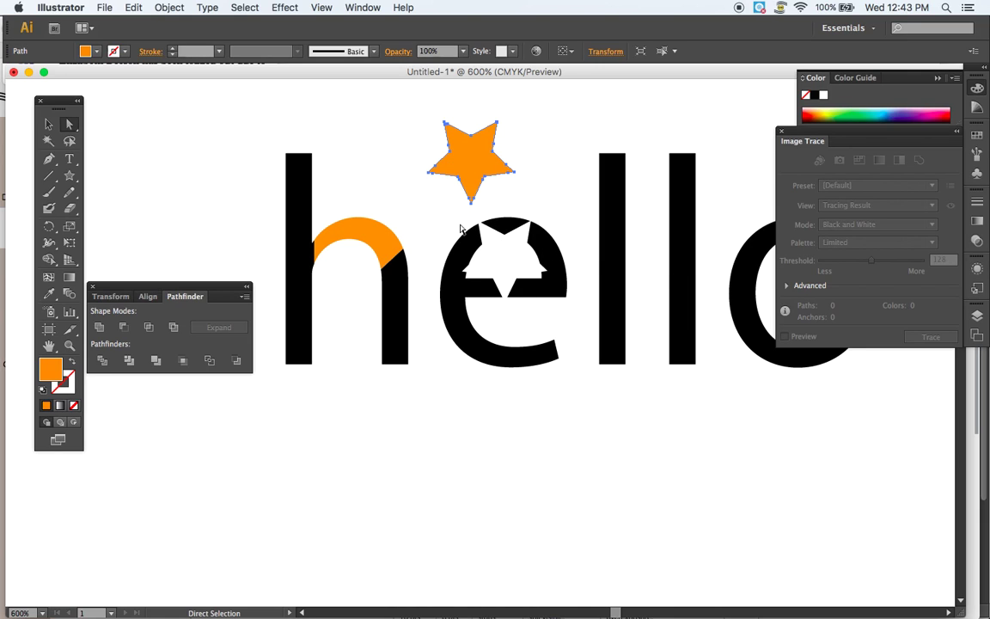
{"action": "key", "text": "super+z"}
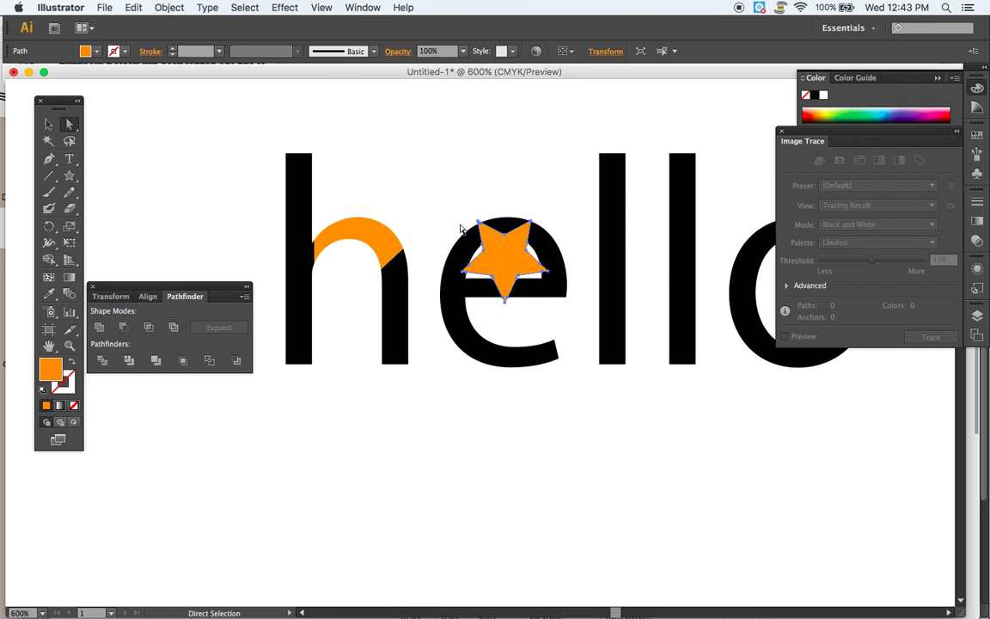
{"action": "key", "text": "super+z"}
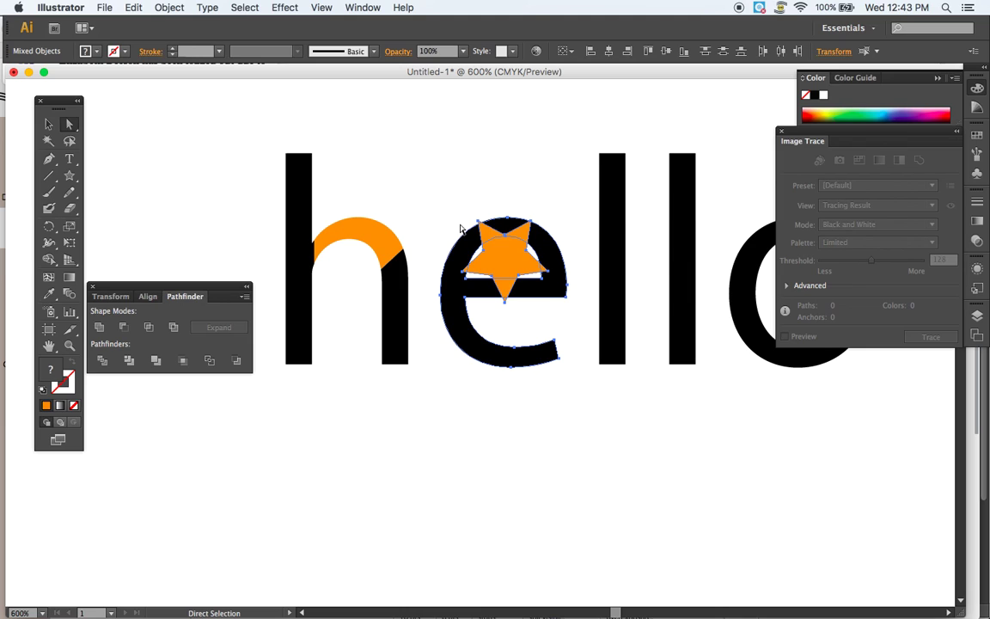
{"action": "key", "text": "super+z"}
{"action": "key", "text": "super+shift+z"}
{"action": "key", "text": "super+shift+z"}
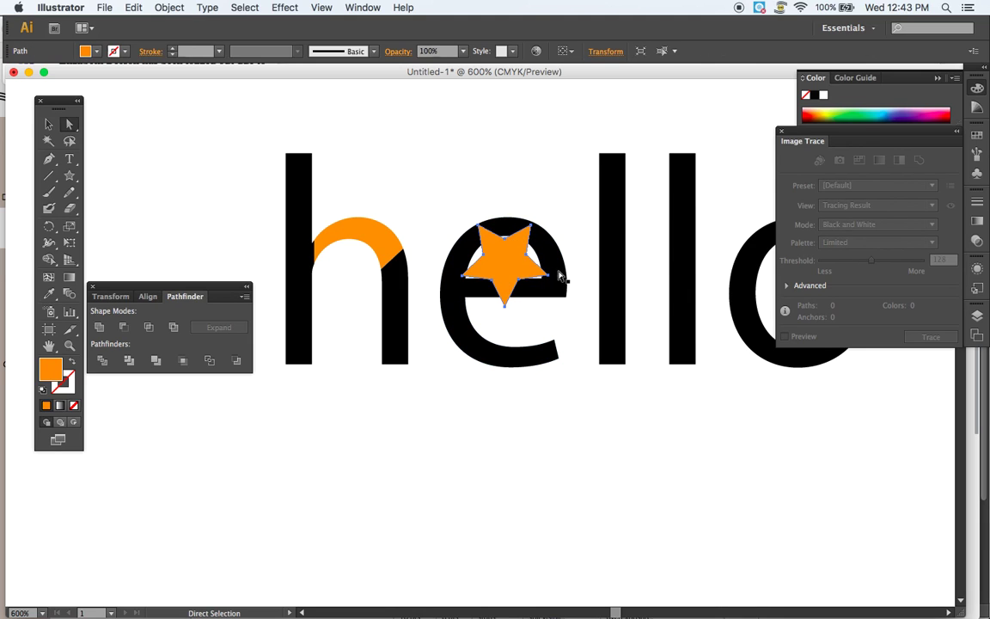
{"action": "left_click_drag", "start_coordinate": [507, 258], "coordinate": [471, 148]}
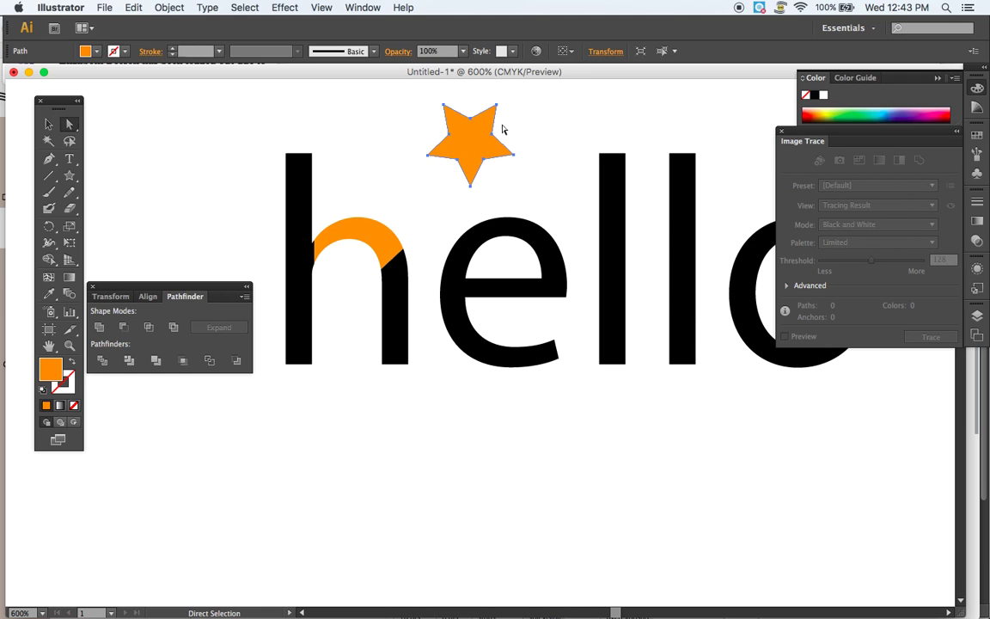
Try merging the star with the h's orange arch, undo it, and park the star above the h.
{"action": "left_click_drag", "start_coordinate": [464, 148], "coordinate": [376, 194]}
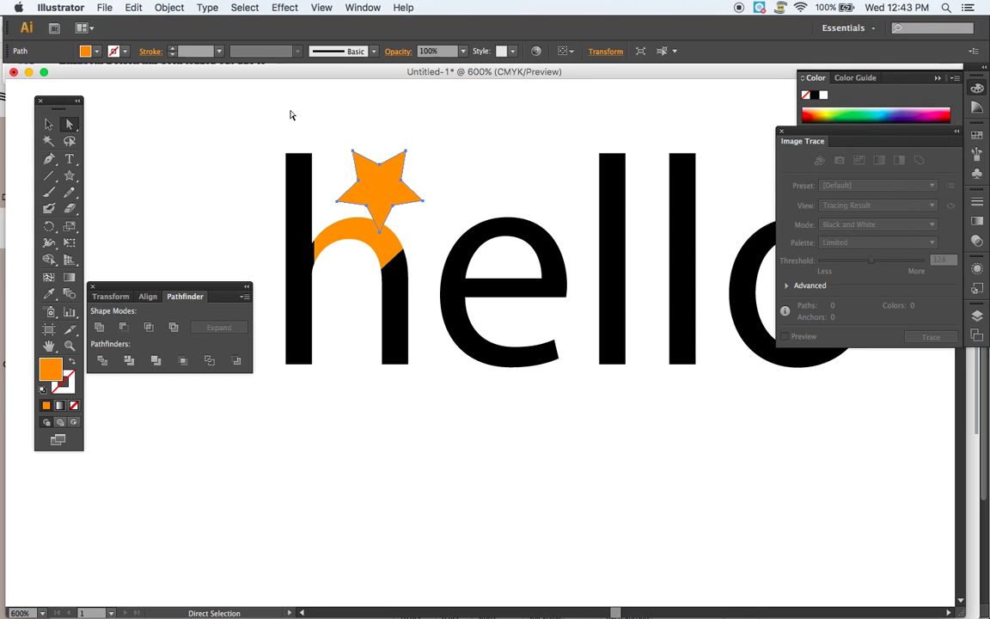
{"action": "left_click_drag", "start_coordinate": [249, 105], "coordinate": [440, 413]}
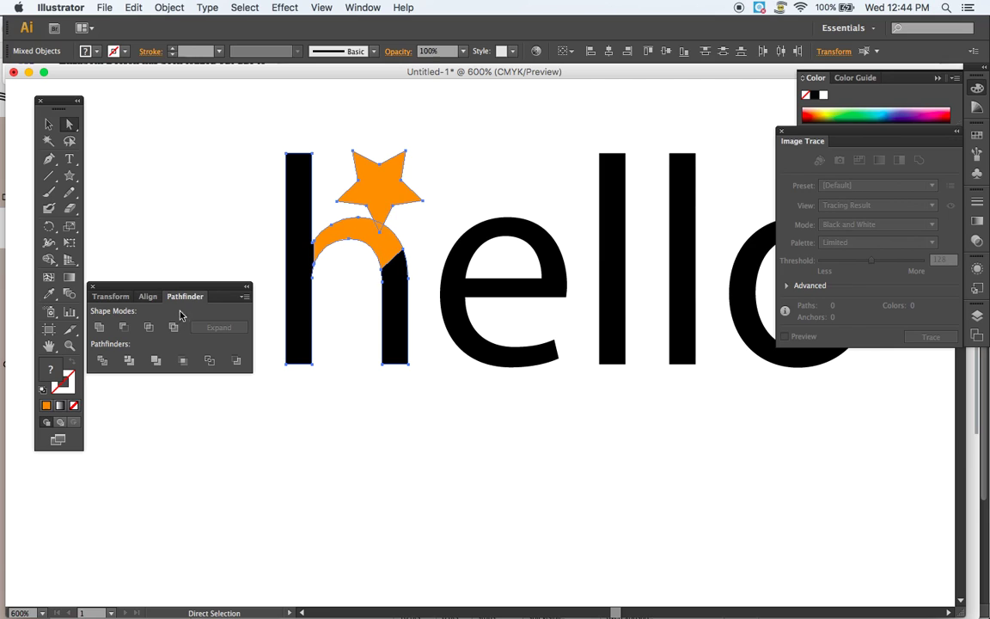
{"action": "left_click", "coordinate": [157, 364]}
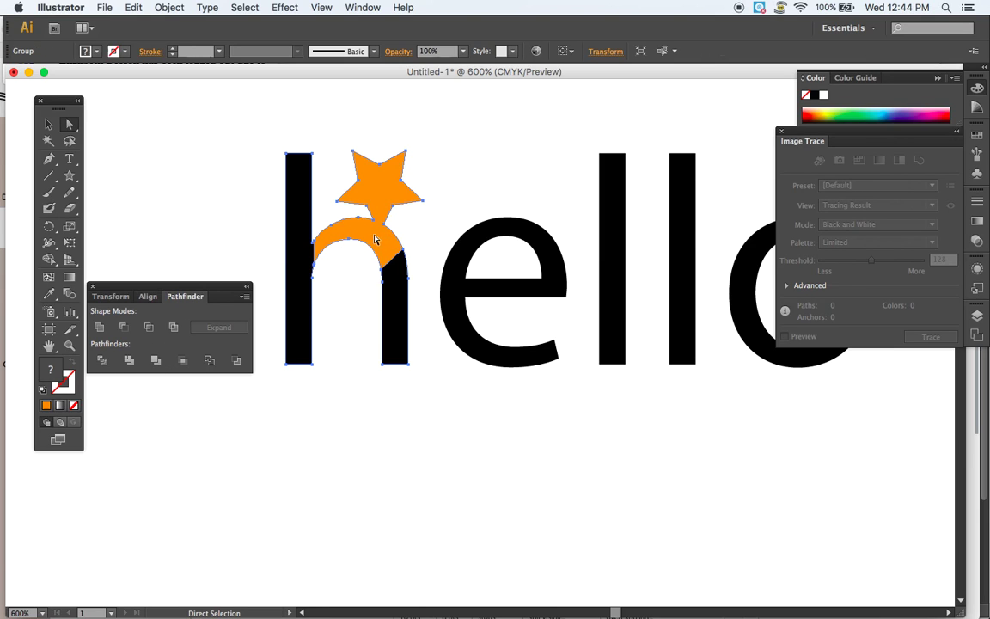
{"action": "left_click_drag", "start_coordinate": [374, 240], "coordinate": [395, 211]}
{"action": "left_click", "coordinate": [451, 358]}
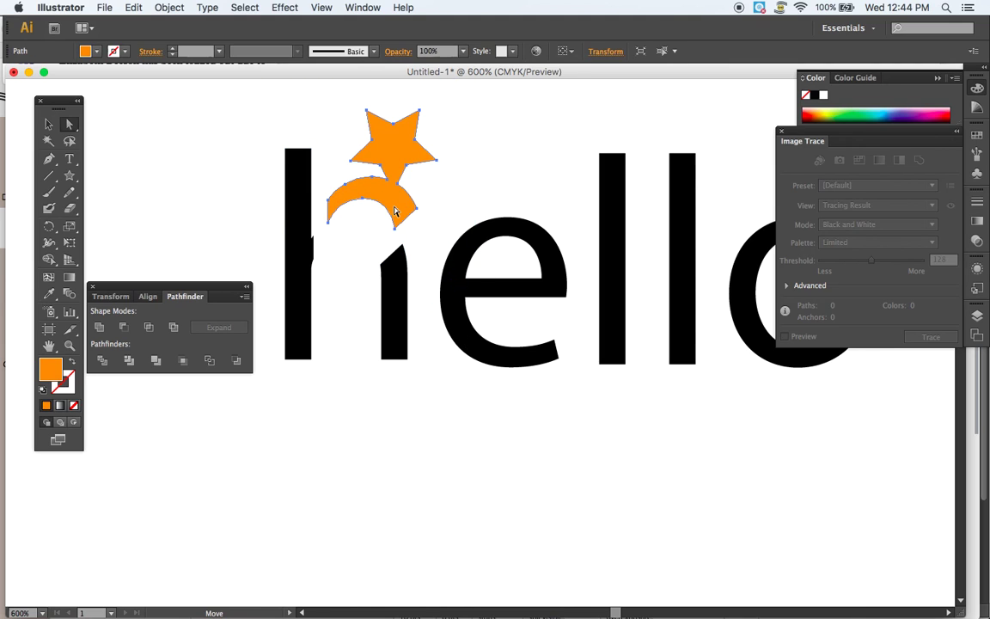
{"action": "key", "text": "super+z"}
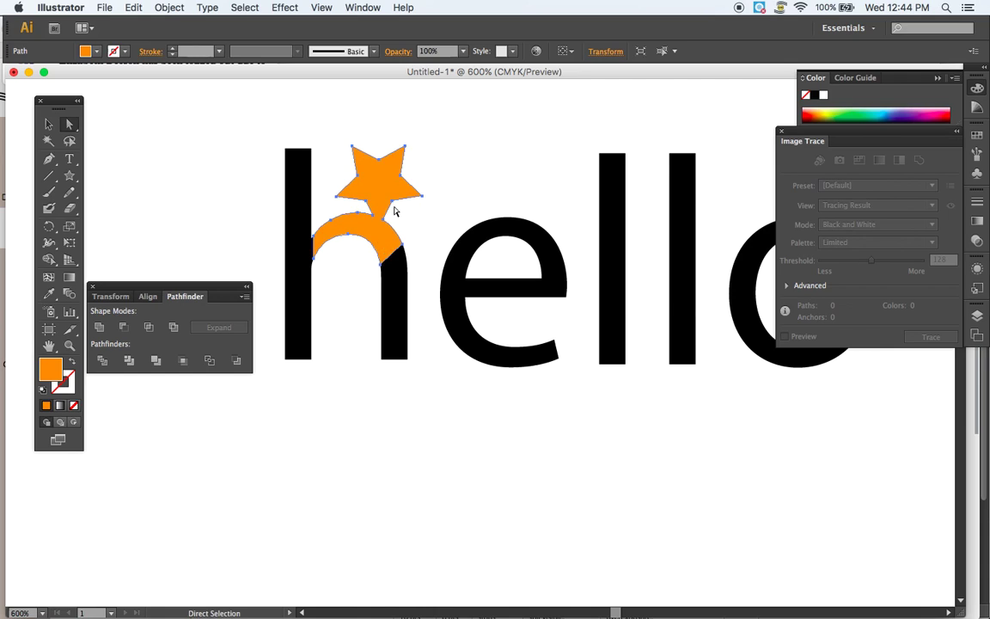
{"action": "key", "text": "super+z"}
{"action": "key", "text": "super+z"}
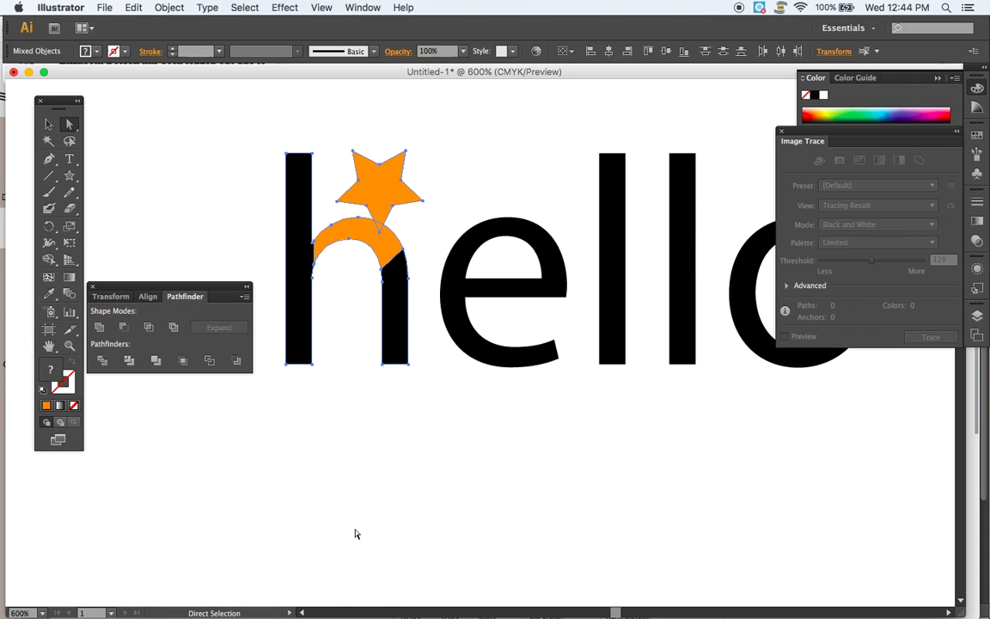
{"action": "left_click_drag", "start_coordinate": [379, 183], "coordinate": [471, 134]}
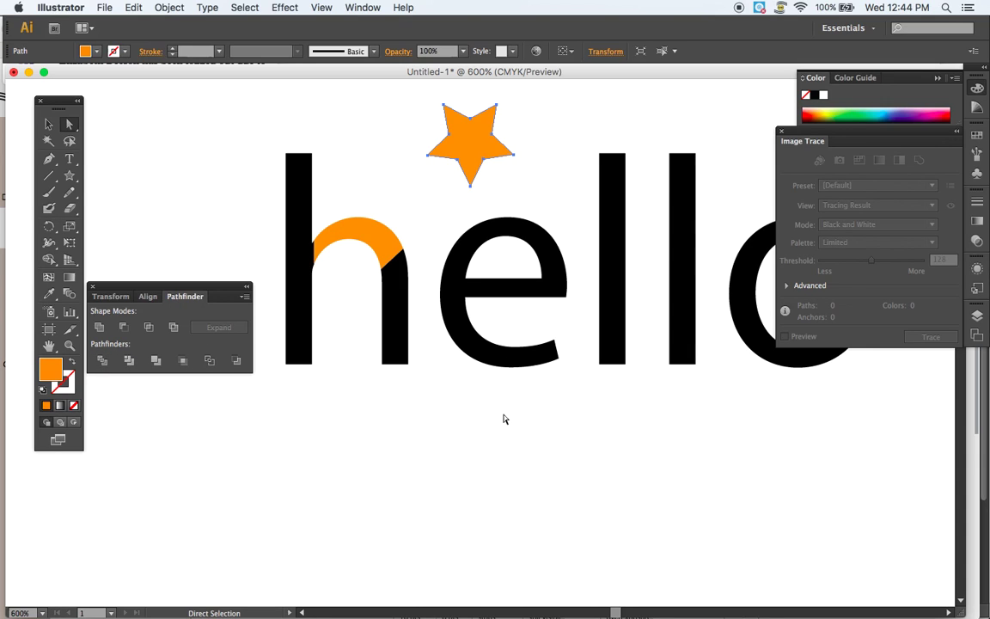
{"action": "key", "text": "super+minus"}
{"action": "key", "text": "super+minus"}
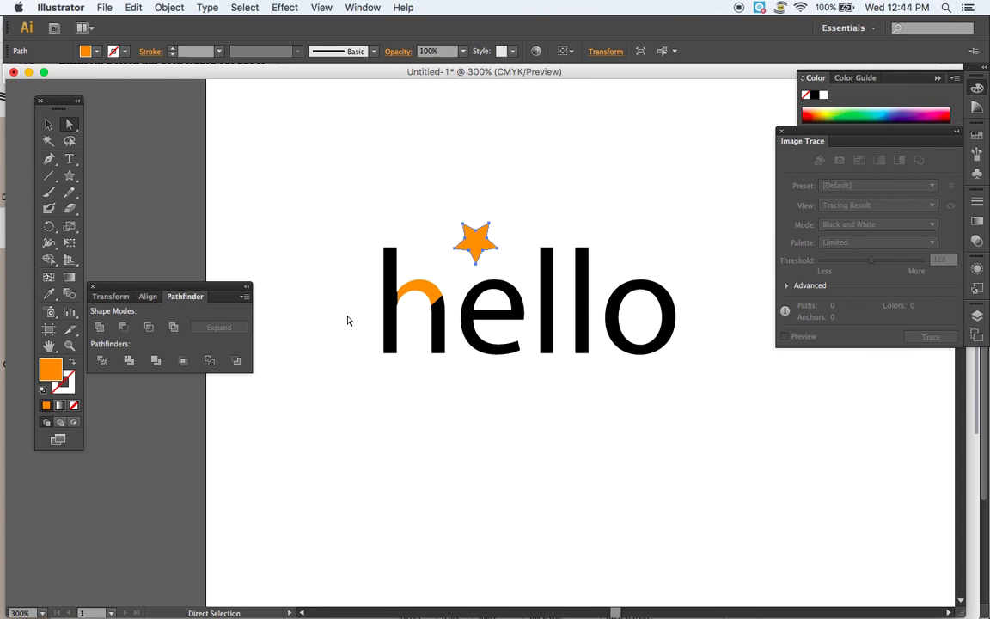
Paint an orange Blob Brush scribble below hello, leaving the fill empty.
{"action": "scroll", "coordinate": [290, 452], "scroll_direction": "down", "scroll_amount": 5}
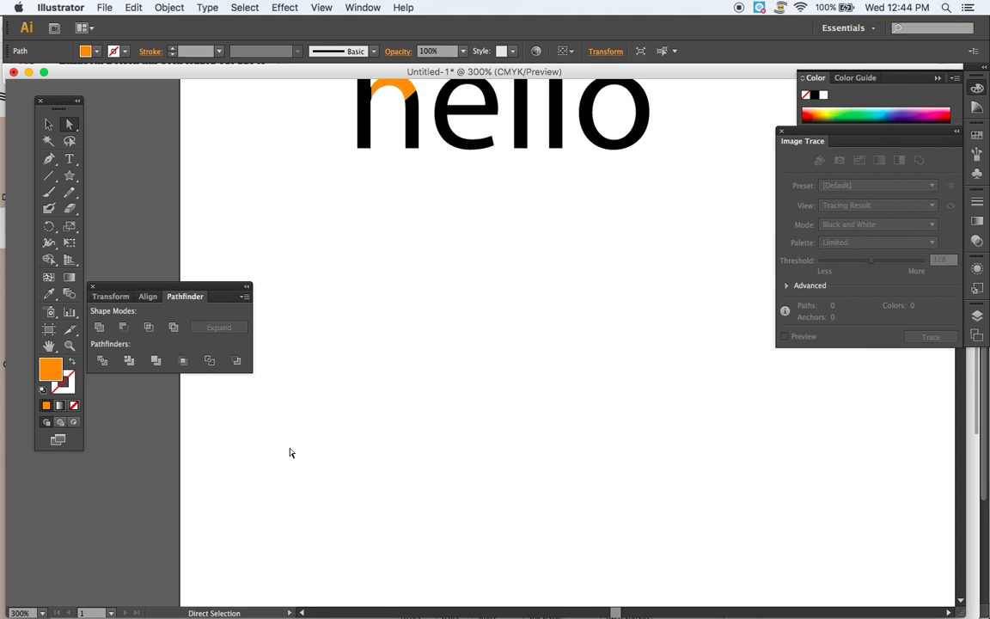
{"action": "left_click", "coordinate": [49, 191]}
{"action": "left_click", "coordinate": [49, 208]}
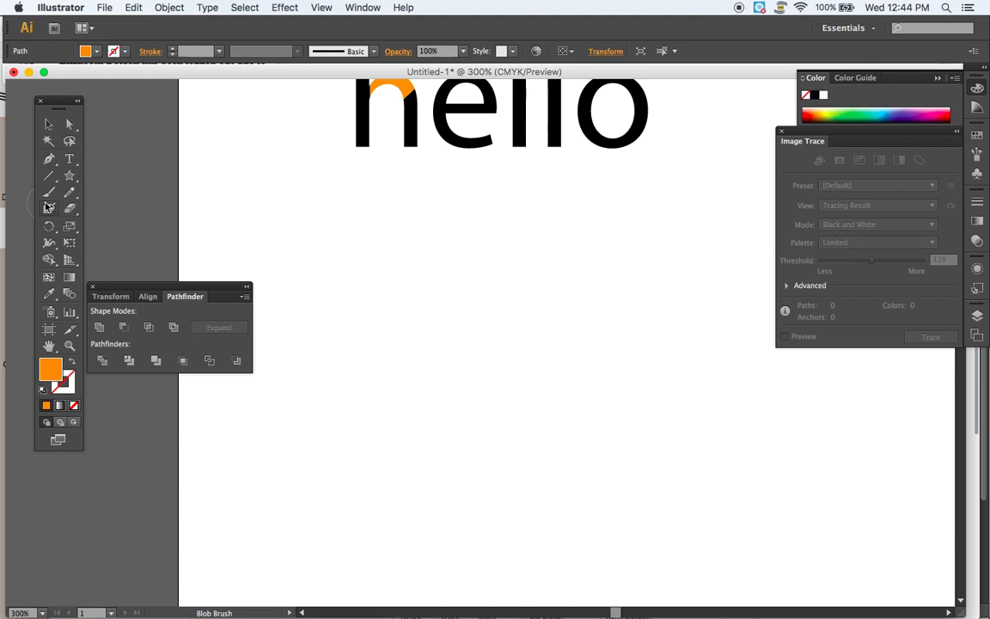
{"action": "key", "text": "shift+x"}
{"action": "mouse_move", "coordinate": [326, 460]}
{"action": "left_mouse_down"}
{"action": "mouse_move", "coordinate": [364, 378]}
{"action": "mouse_move", "coordinate": [365, 386]}
{"action": "mouse_move", "coordinate": [418, 396]}
{"action": "mouse_move", "coordinate": [605, 351]}
{"action": "mouse_move", "coordinate": [617, 371]}
{"action": "mouse_move", "coordinate": [712, 425]}
{"action": "mouse_move", "coordinate": [270, 411]}
{"action": "mouse_move", "coordinate": [640, 450]}
{"action": "mouse_move", "coordinate": [442, 532]}
{"action": "mouse_move", "coordinate": [495, 479]}
{"action": "left_mouse_up"}
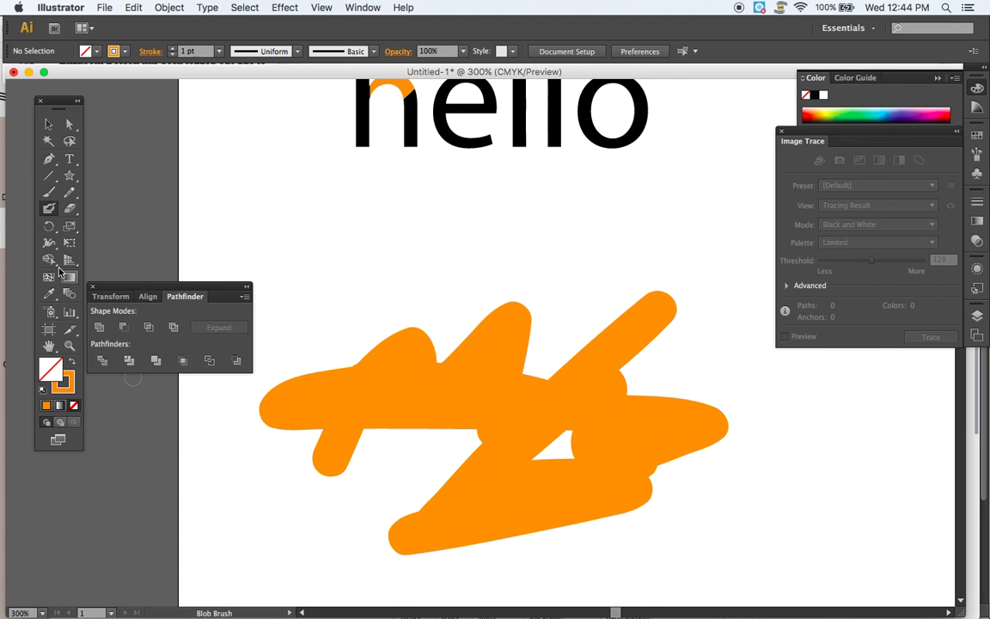
{"action": "left_click", "coordinate": [46, 404]}
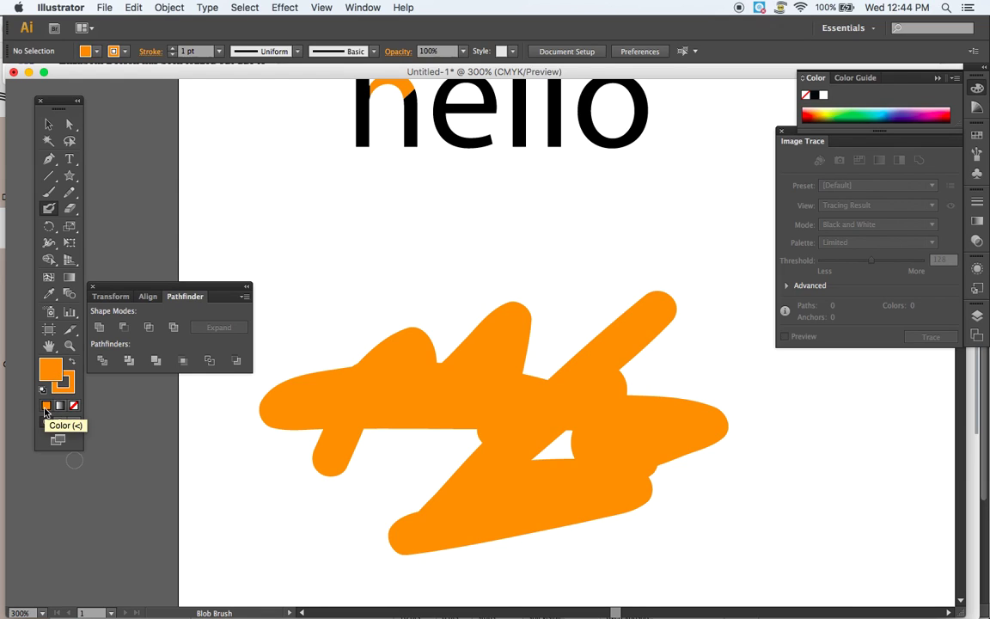
{"action": "left_click", "coordinate": [74, 405]}
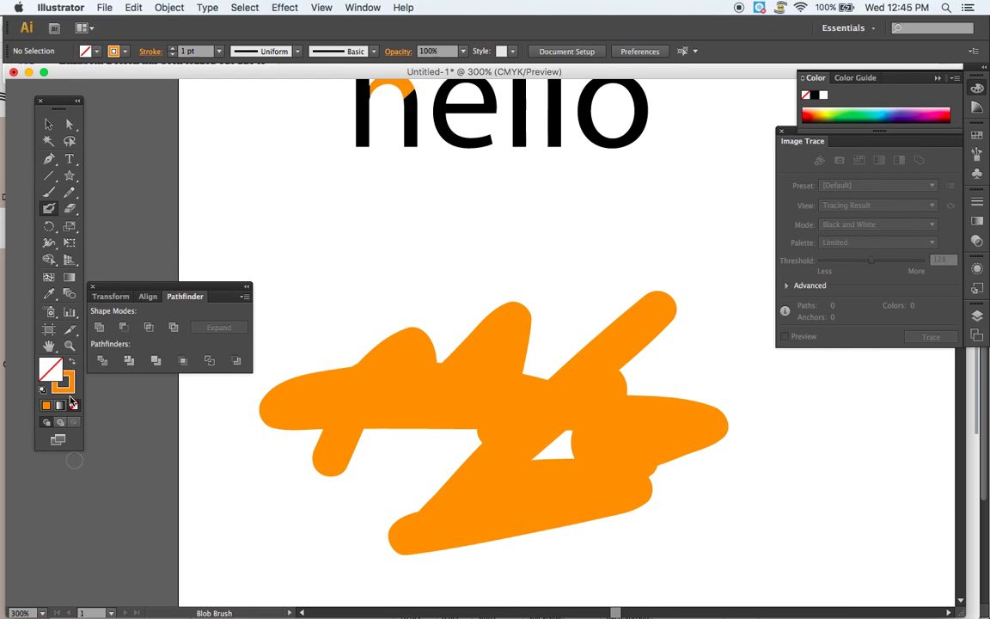
Switch the brush colour to blue and paint a scribble over the orange one.
{"action": "left_click", "coordinate": [123, 50]}
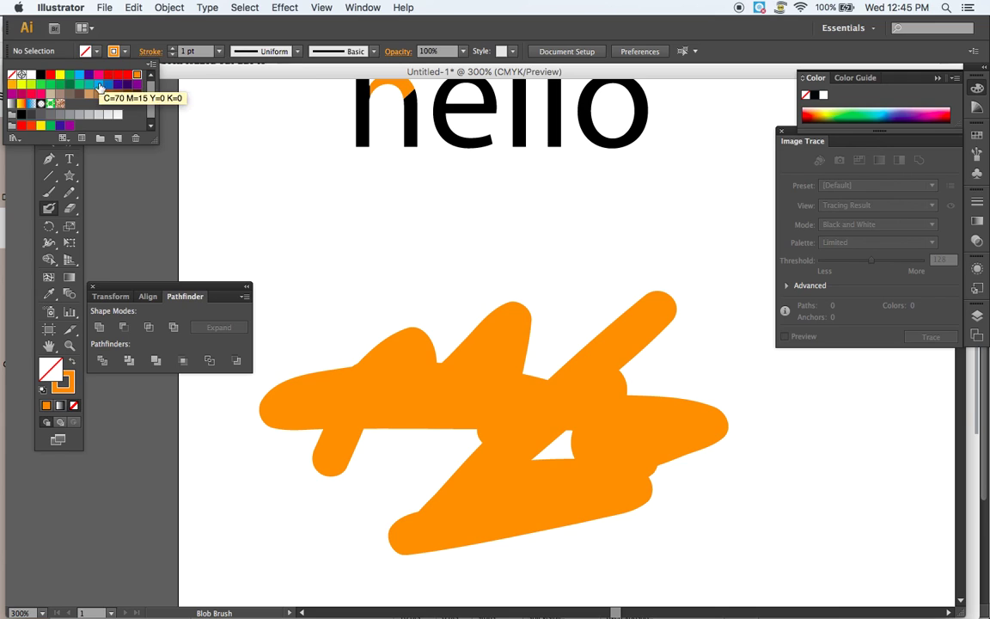
{"action": "left_click", "coordinate": [108, 84]}
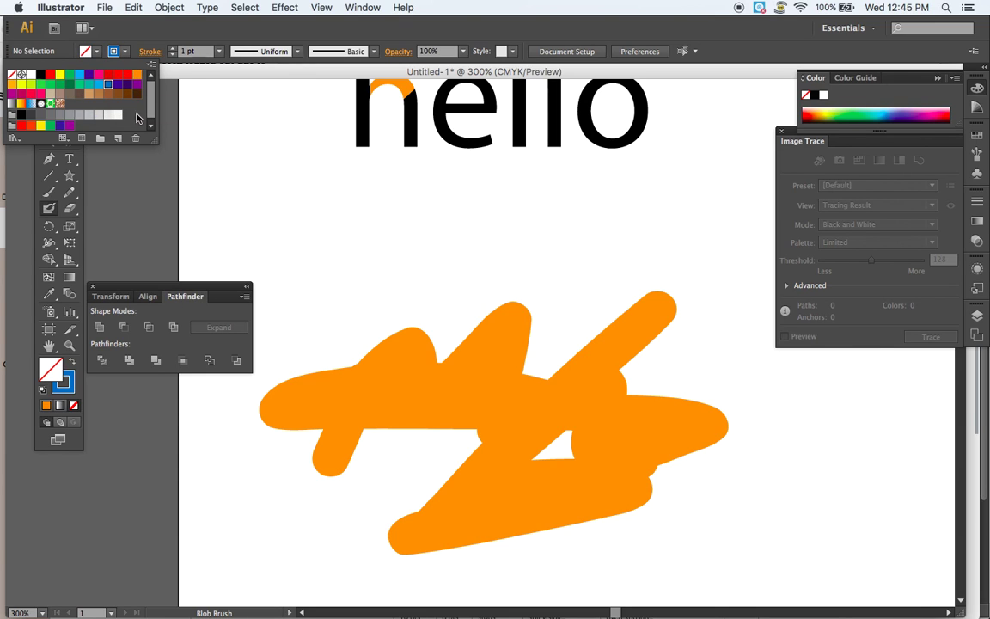
{"action": "left_click", "coordinate": [342, 439]}
{"action": "mouse_move", "coordinate": [374, 422]}
{"action": "left_mouse_down"}
{"action": "mouse_move", "coordinate": [598, 279]}
{"action": "mouse_move", "coordinate": [464, 477]}
{"action": "mouse_move", "coordinate": [608, 491]}
{"action": "mouse_move", "coordinate": [301, 448]}
{"action": "mouse_move", "coordinate": [531, 414]}
{"action": "mouse_move", "coordinate": [535, 371]}
{"action": "mouse_move", "coordinate": [442, 458]}
{"action": "mouse_move", "coordinate": [297, 314]}
{"action": "mouse_move", "coordinate": [513, 341]}
{"action": "mouse_move", "coordinate": [515, 305]}
{"action": "mouse_move", "coordinate": [510, 462]}
{"action": "mouse_move", "coordinate": [475, 555]}
{"action": "mouse_move", "coordinate": [632, 471]}
{"action": "left_mouse_up"}
{"action": "scroll", "coordinate": [640, 468], "scroll_direction": "up", "scroll_amount": 5}
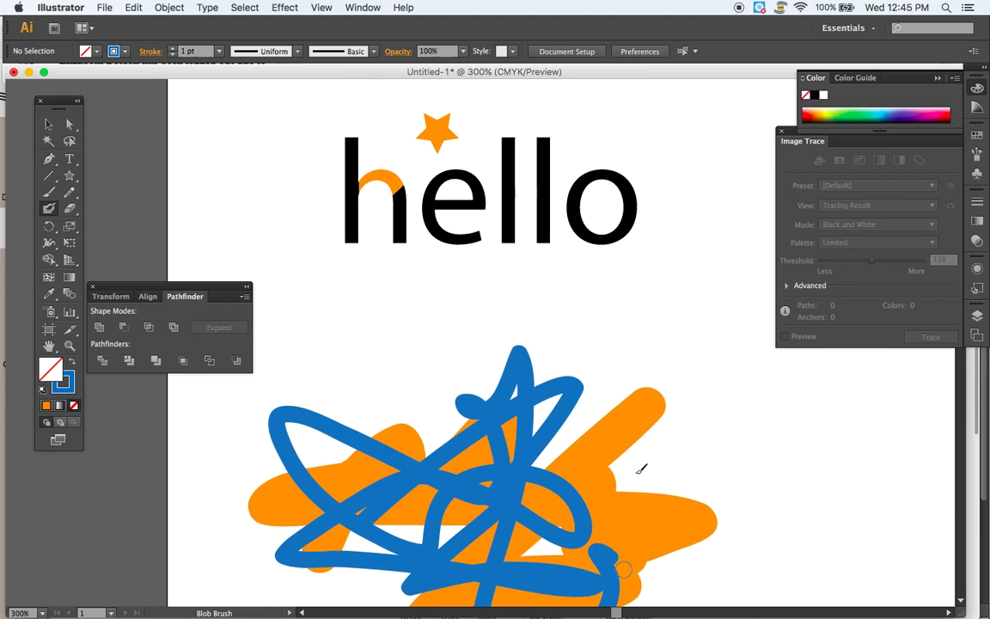
{"action": "scroll", "coordinate": [404, 344], "scroll_direction": "down", "scroll_amount": 3}
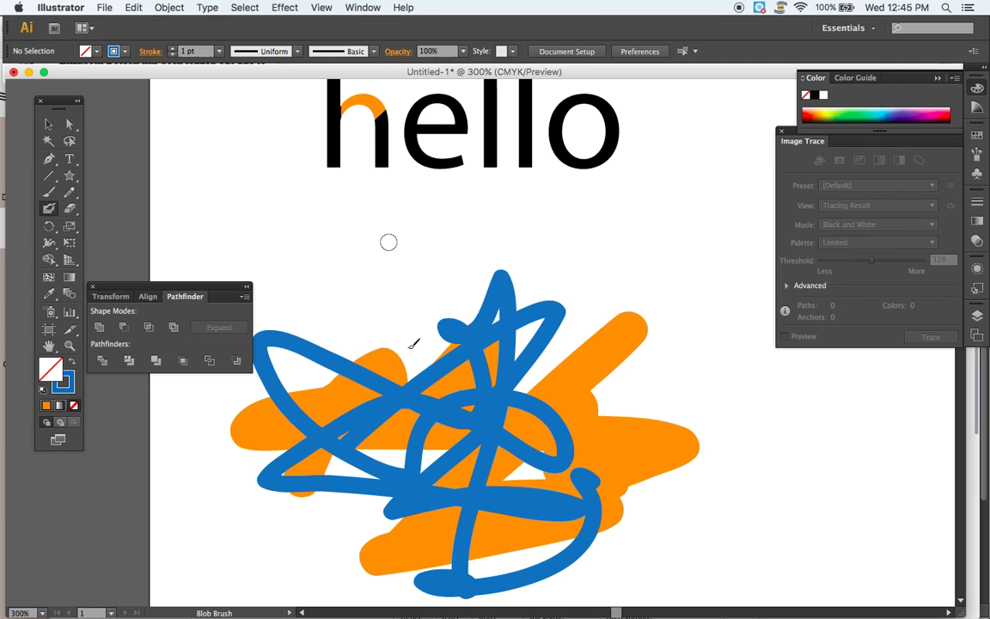
Paint a purple scribble over the others, then choose the Polygon tool.
{"action": "left_click", "coordinate": [125, 52]}
{"action": "left_click", "coordinate": [135, 86]}
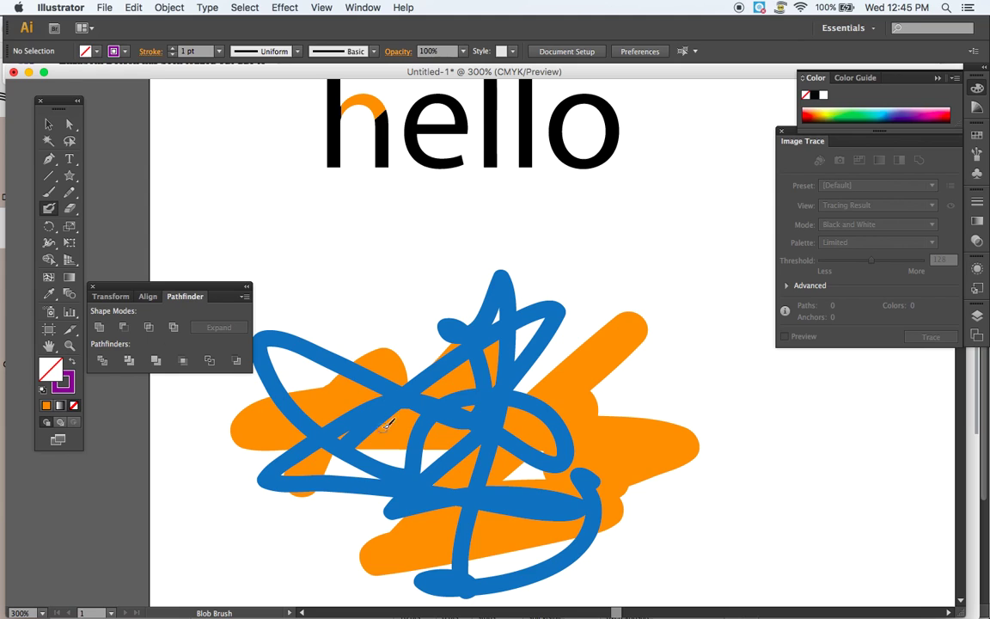
{"action": "mouse_move", "coordinate": [481, 466]}
{"action": "left_mouse_down"}
{"action": "mouse_move", "coordinate": [569, 425]}
{"action": "mouse_move", "coordinate": [394, 423]}
{"action": "mouse_move", "coordinate": [369, 333]}
{"action": "mouse_move", "coordinate": [541, 412]}
{"action": "mouse_move", "coordinate": [518, 493]}
{"action": "mouse_move", "coordinate": [393, 610]}
{"action": "mouse_move", "coordinate": [397, 319]}
{"action": "mouse_move", "coordinate": [568, 441]}
{"action": "left_mouse_up"}
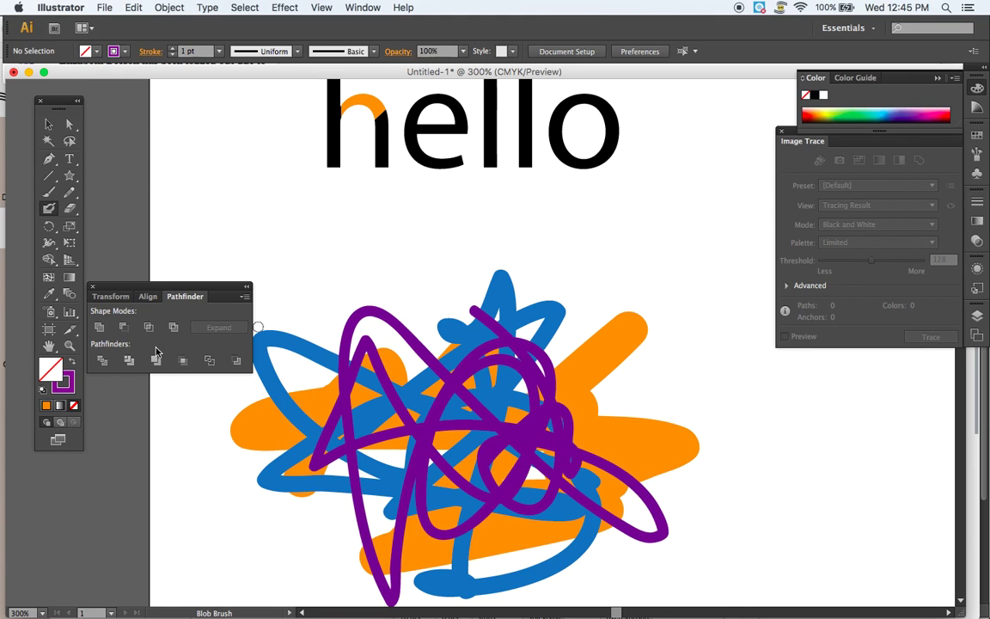
{"action": "scroll", "coordinate": [496, 329], "scroll_direction": "down", "scroll_amount": 3}
{"action": "scroll", "coordinate": [496, 330], "scroll_direction": "left", "scroll_amount": 2}
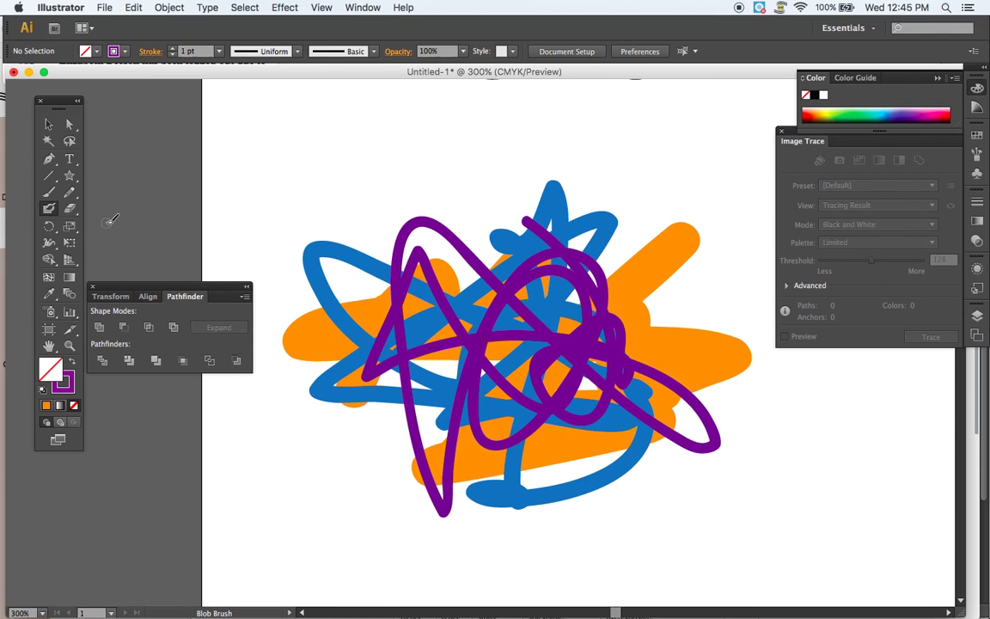
{"action": "left_click", "coordinate": [72, 177]}
{"action": "left_click_drag", "start_coordinate": [72, 177], "coordinate": [151, 226]}
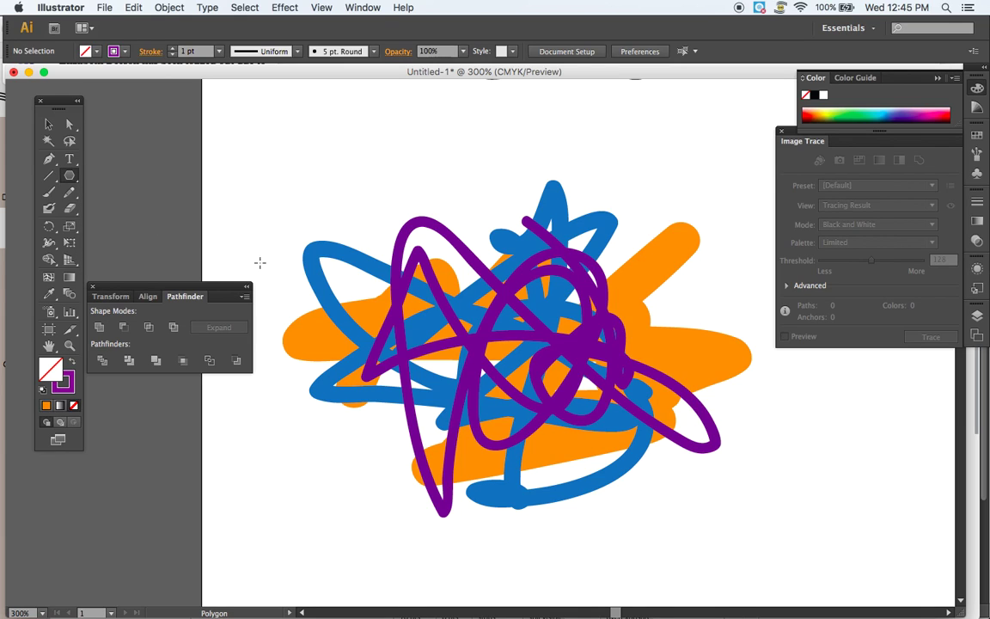
Set the fill colour to black in the Color Picker.
{"action": "left_click", "coordinate": [66, 384]}
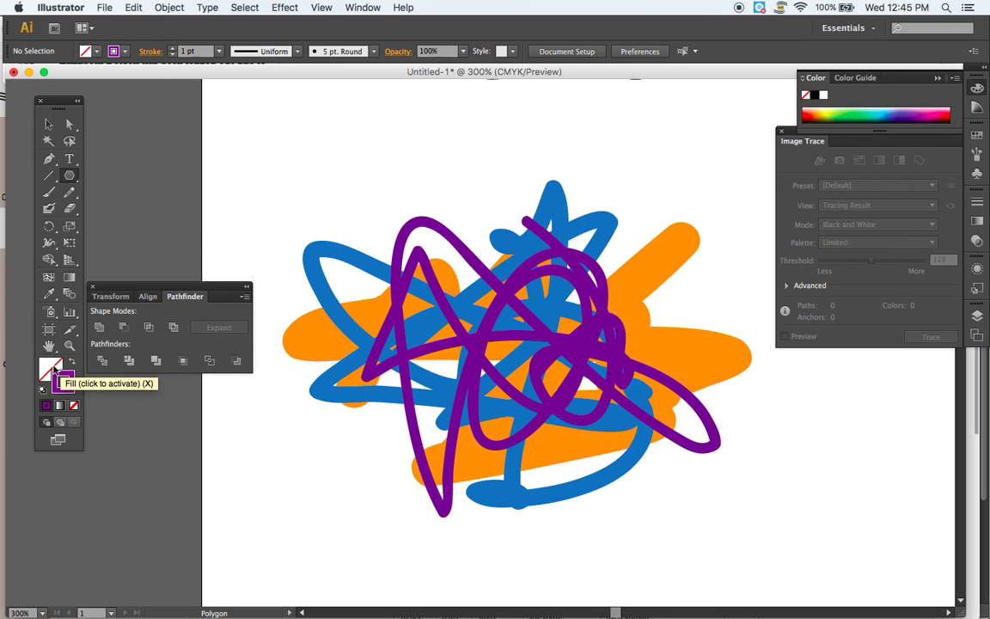
{"action": "left_click", "coordinate": [71, 362]}
{"action": "double_click", "coordinate": [50, 369]}
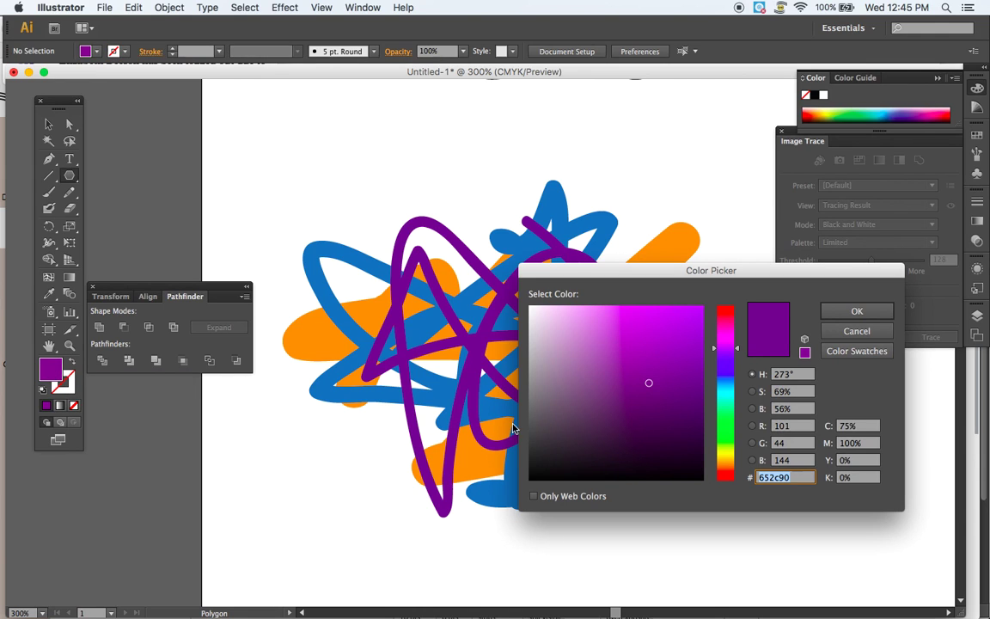
{"action": "left_click", "coordinate": [531, 478]}
{"action": "left_click", "coordinate": [839, 316]}
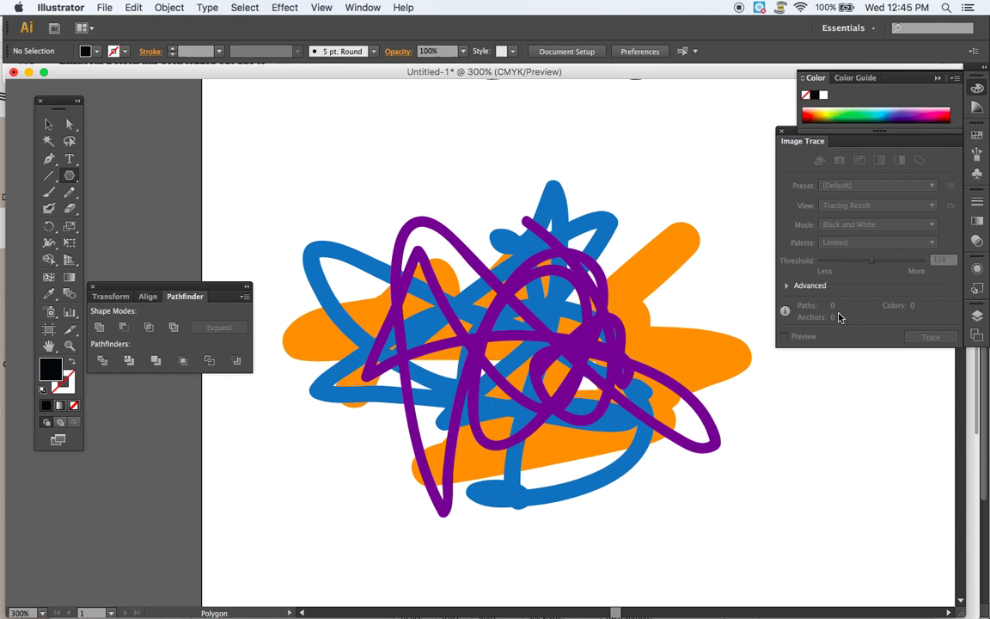
Draw a hexagon, centre it over the scribbles, and select it with all the scribbles.
{"action": "left_click_drag", "start_coordinate": [379, 246], "coordinate": [447, 373]}
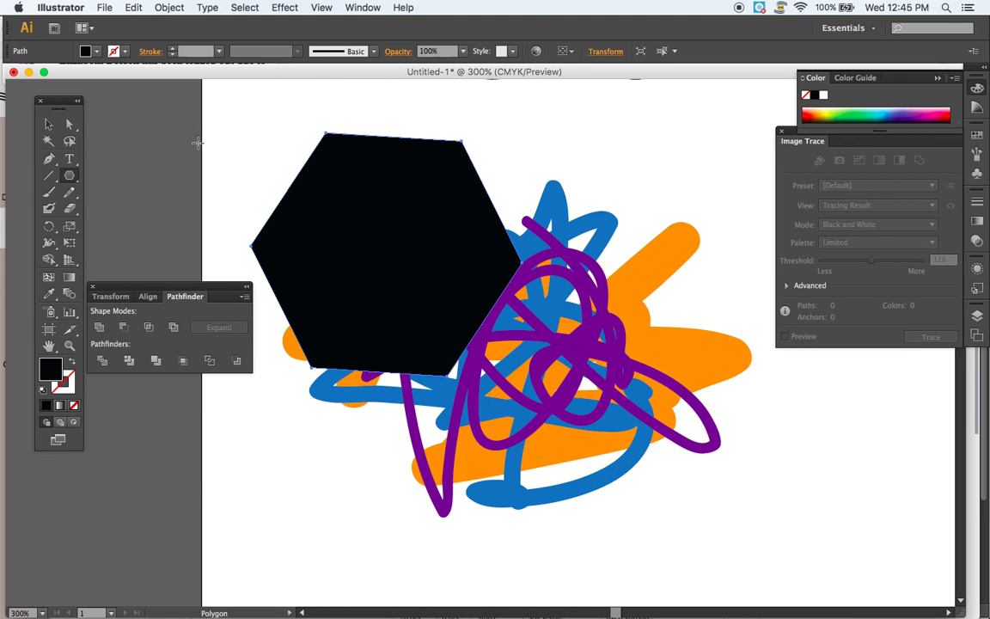
{"action": "left_click", "coordinate": [48, 123]}
{"action": "mouse_move", "coordinate": [432, 250]}
{"action": "left_mouse_down"}
{"action": "mouse_move", "coordinate": [574, 361]}
{"action": "mouse_move", "coordinate": [563, 367]}
{"action": "left_mouse_up"}
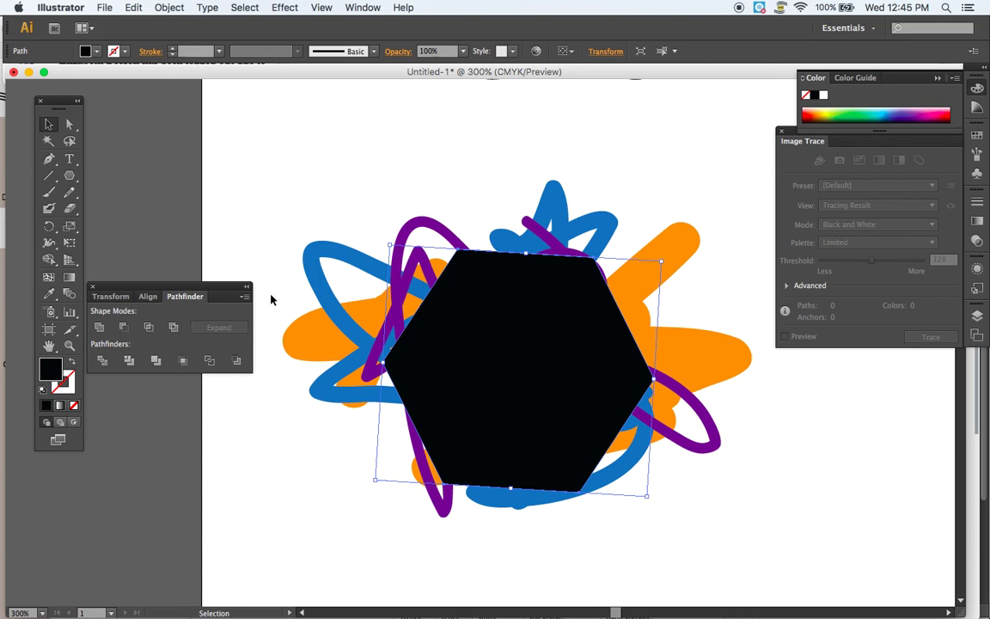
{"action": "left_click_drag", "start_coordinate": [288, 184], "coordinate": [781, 576]}
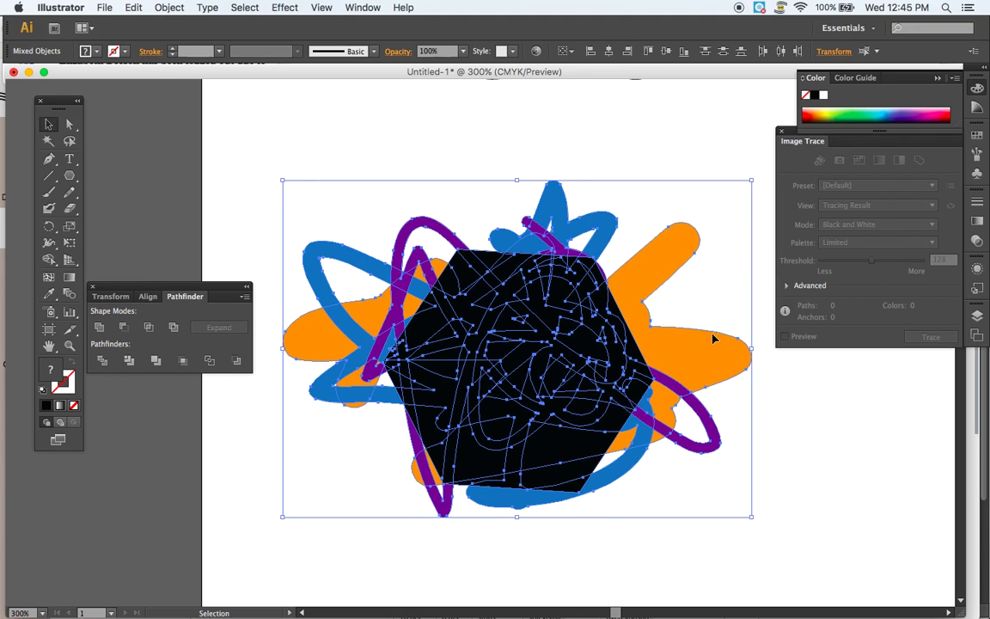
Crop the scribbles to the hexagon, then delete and restore the purple scribble piece.
{"action": "left_click", "coordinate": [183, 361]}
{"action": "left_click", "coordinate": [749, 495]}
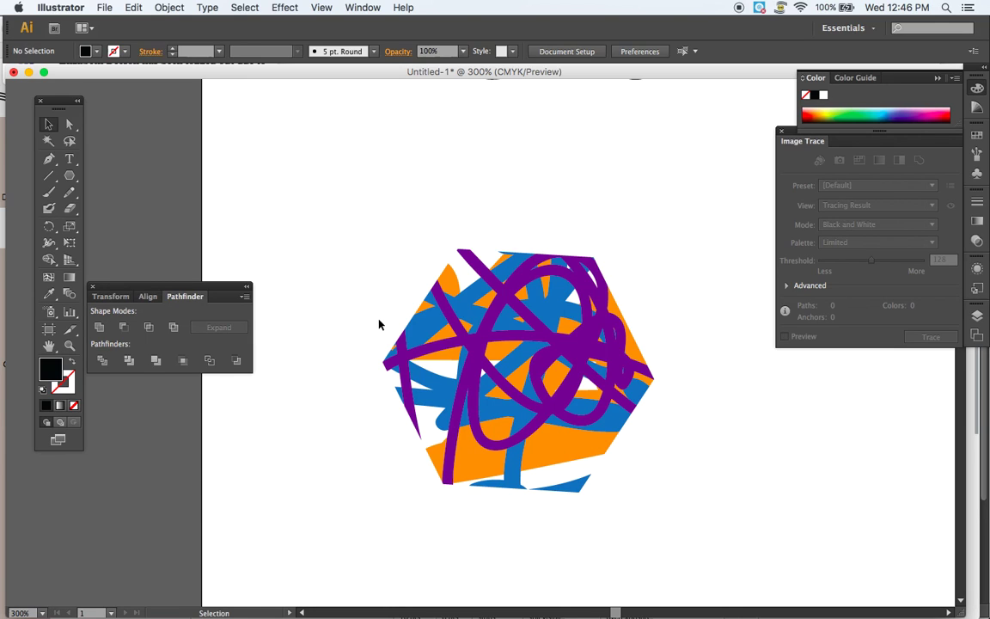
{"action": "left_click", "coordinate": [69, 126]}
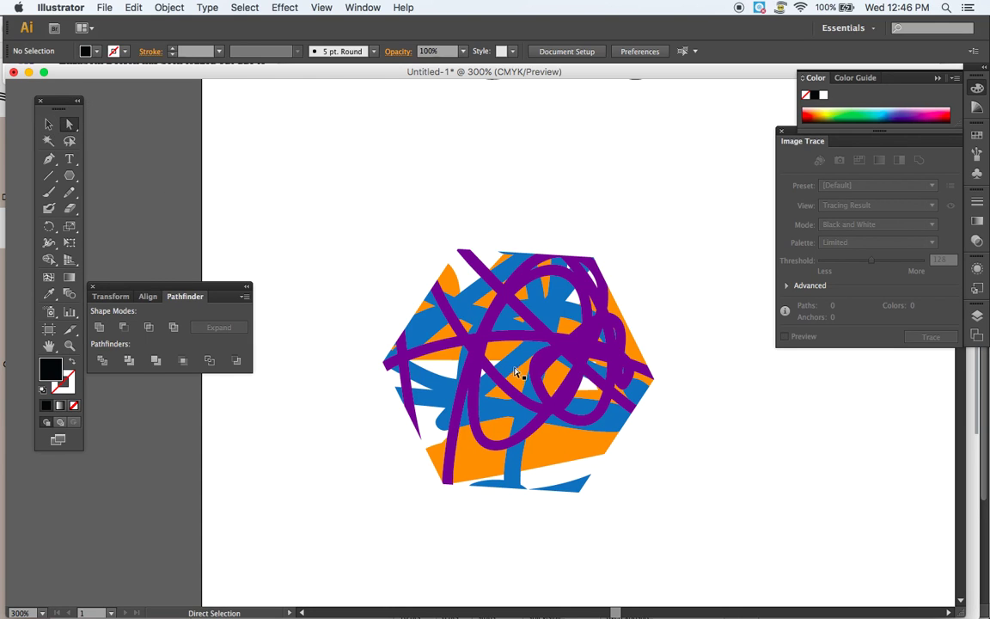
{"action": "left_click", "coordinate": [471, 348]}
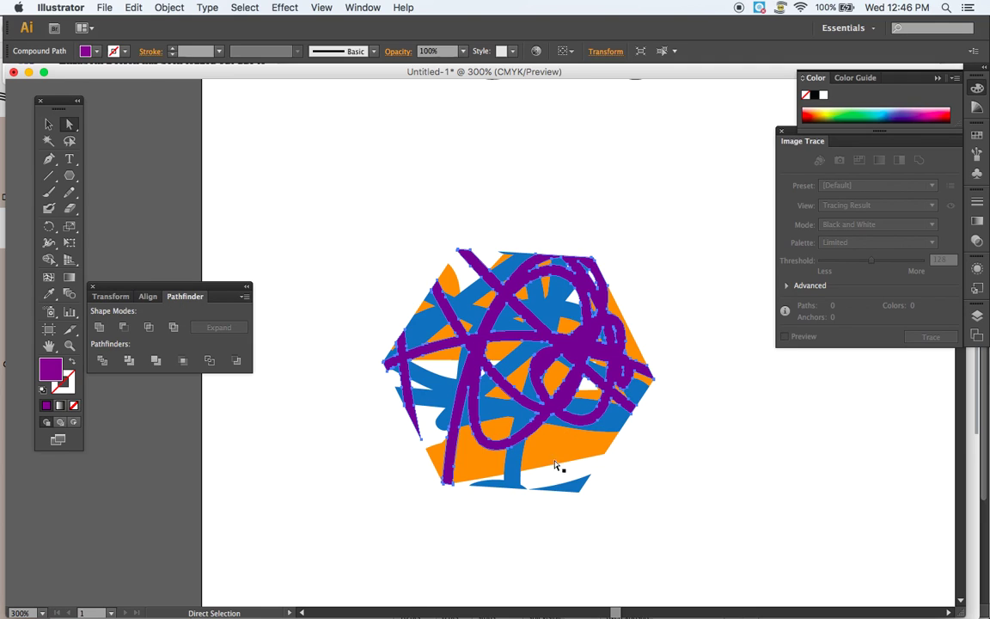
{"action": "key", "text": "Delete"}
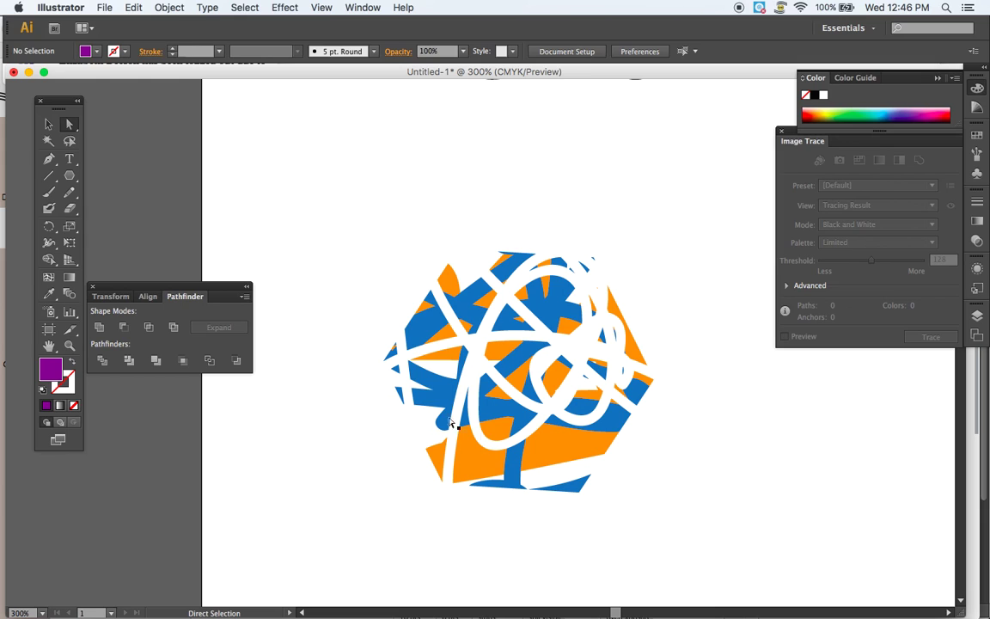
{"action": "key", "text": "super+z"}
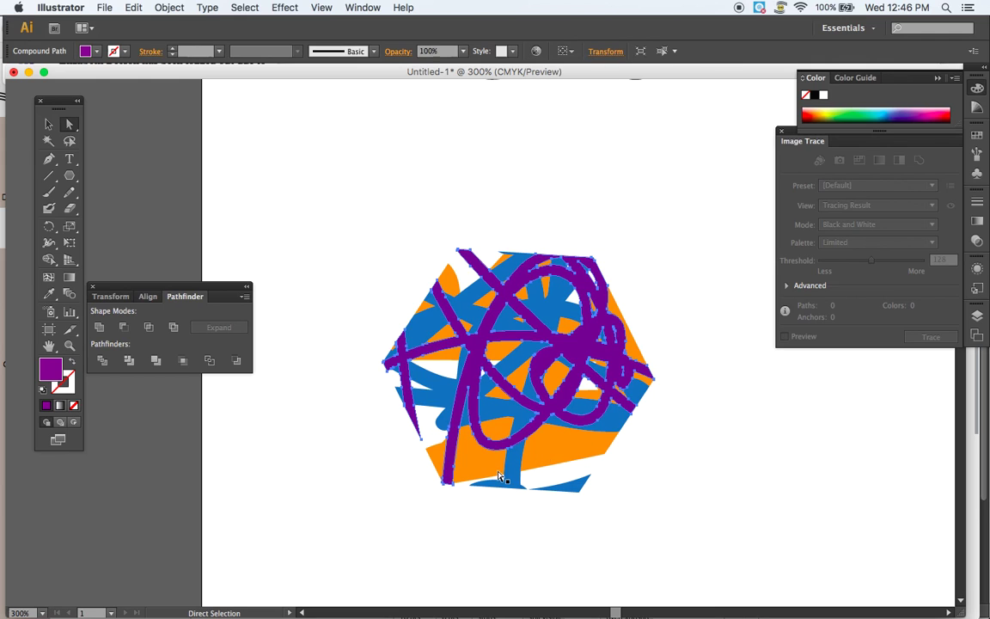
Select the blue piece at the bottom edge, then scroll up to the hello artwork.
{"action": "left_click", "coordinate": [579, 493]}
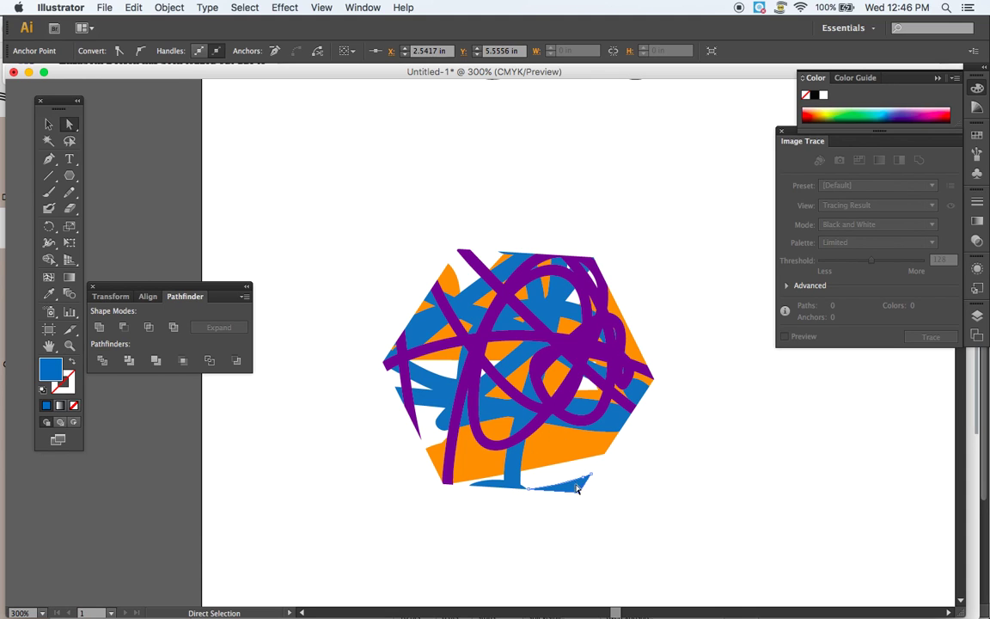
{"action": "scroll", "coordinate": [687, 502], "scroll_direction": "up", "scroll_amount": 5}
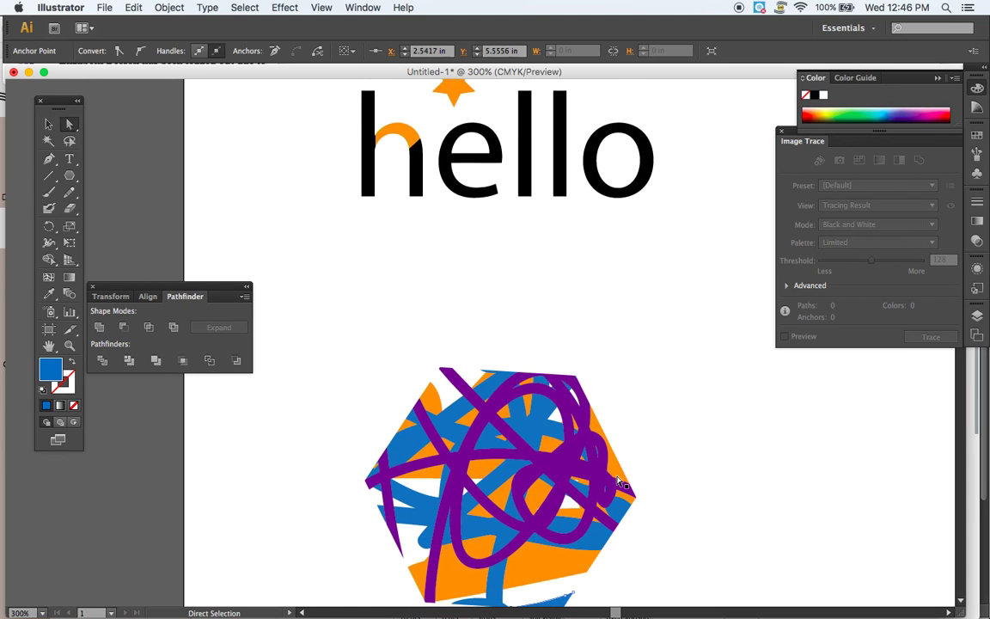
{"action": "scroll", "coordinate": [618, 479], "scroll_direction": "down", "scroll_amount": 3}
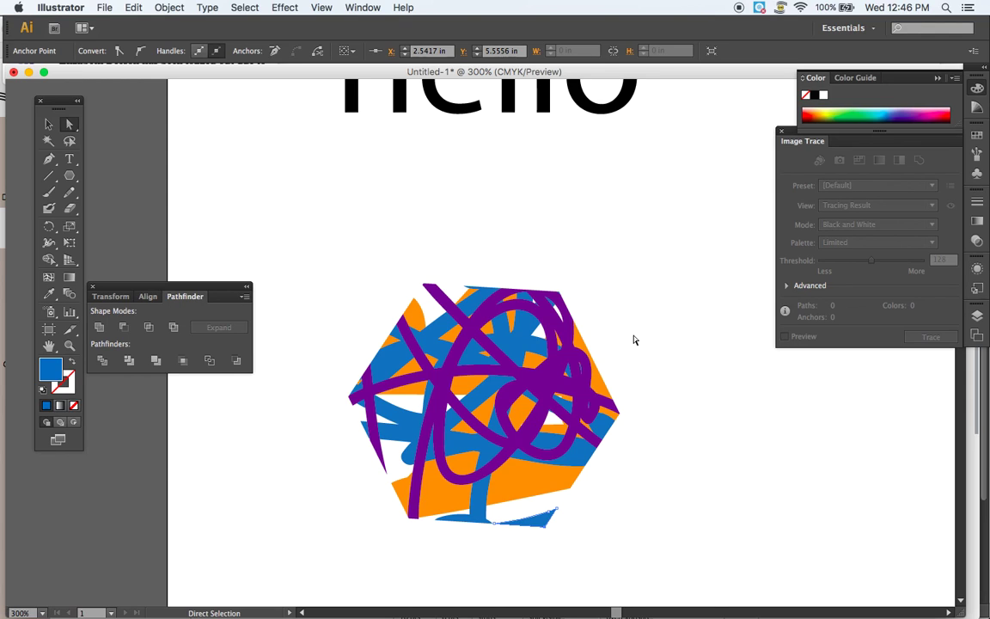
{"action": "scroll", "coordinate": [634, 340], "scroll_direction": "up", "scroll_amount": 3}
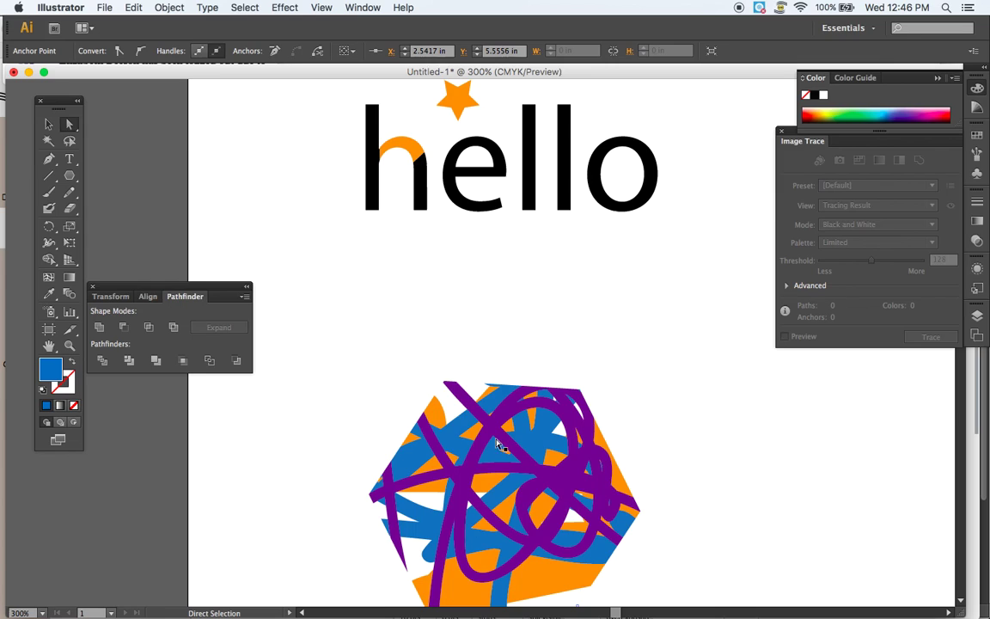
Draw a small blue hexagon and move it between the last 'l' and 'o' of hello.
{"action": "left_click", "coordinate": [69, 174]}
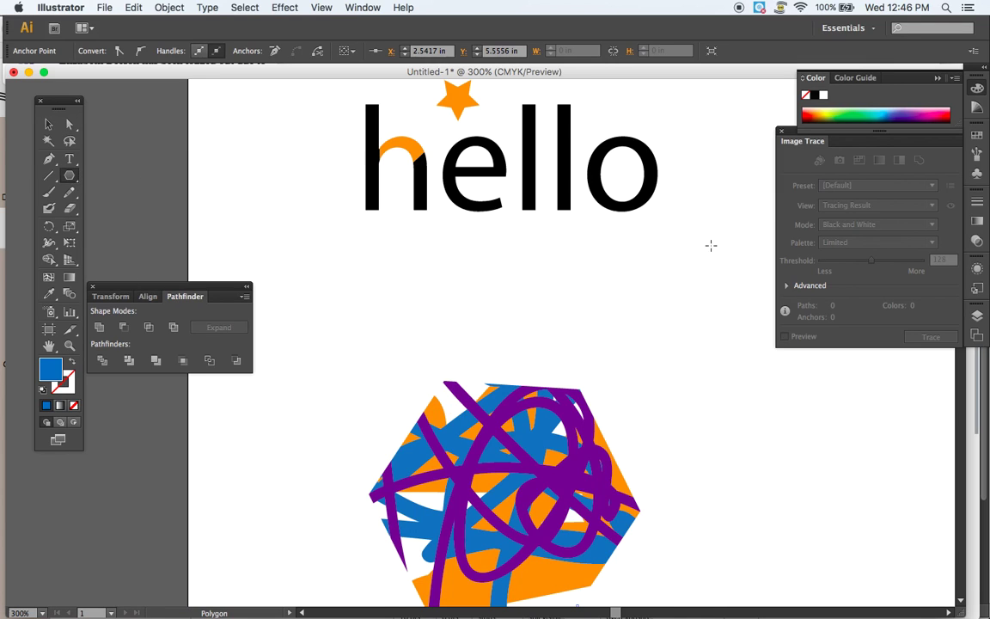
{"action": "mouse_move", "coordinate": [653, 269]}
{"action": "left_mouse_down"}
{"action": "mouse_move", "coordinate": [561, 142]}
{"action": "mouse_move", "coordinate": [646, 252]}
{"action": "left_mouse_up"}
{"action": "left_click", "coordinate": [48, 123]}
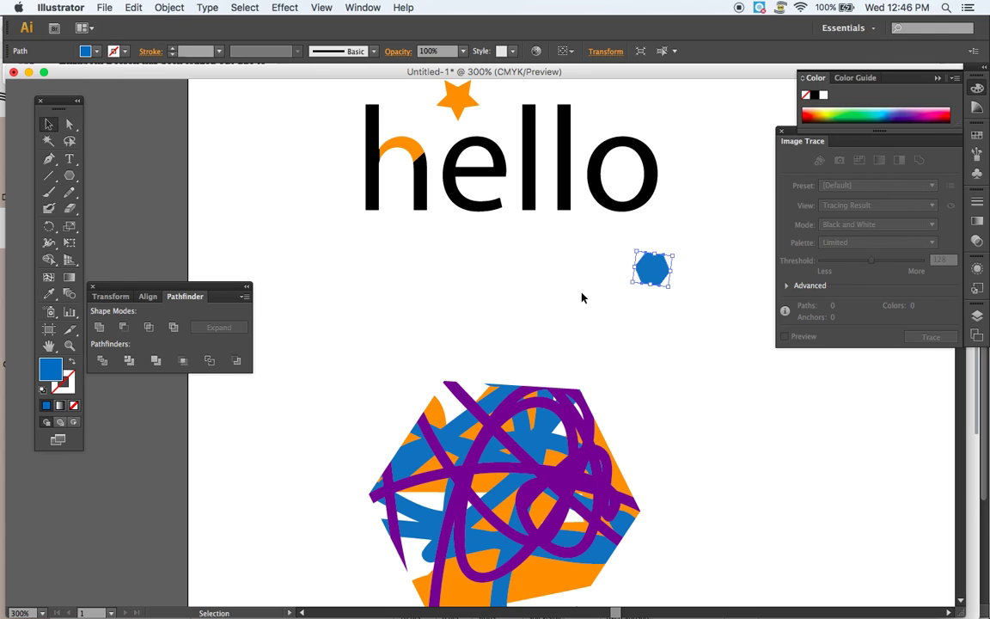
{"action": "left_click", "coordinate": [649, 267]}
{"action": "left_click_drag", "start_coordinate": [649, 267], "coordinate": [571, 183]}
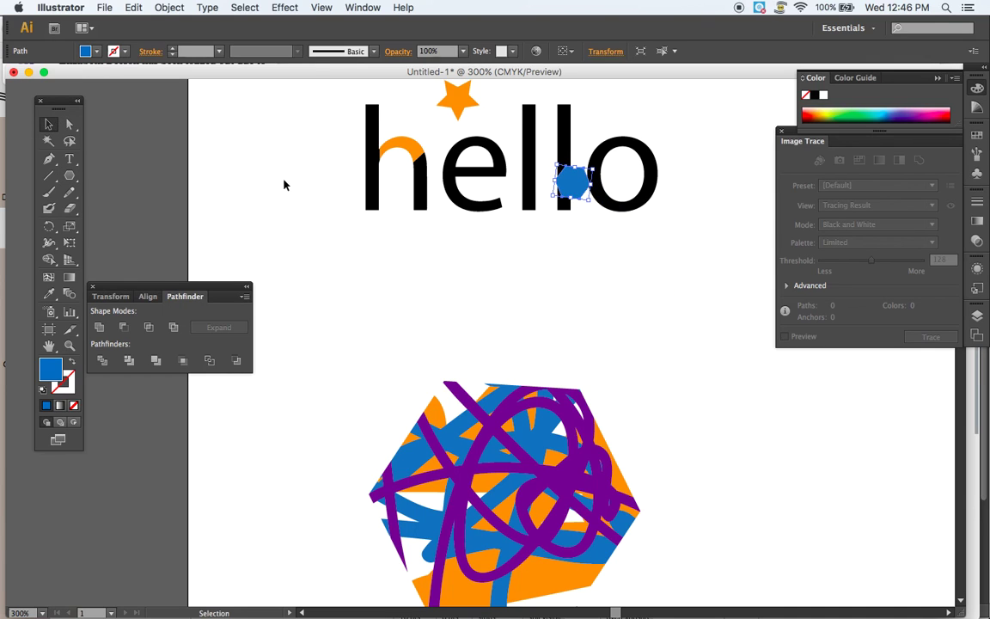
Try a Pathfinder operation on 'ello' and the hexagon, then undo it.
{"action": "left_click_drag", "start_coordinate": [516, 99], "coordinate": [707, 288]}
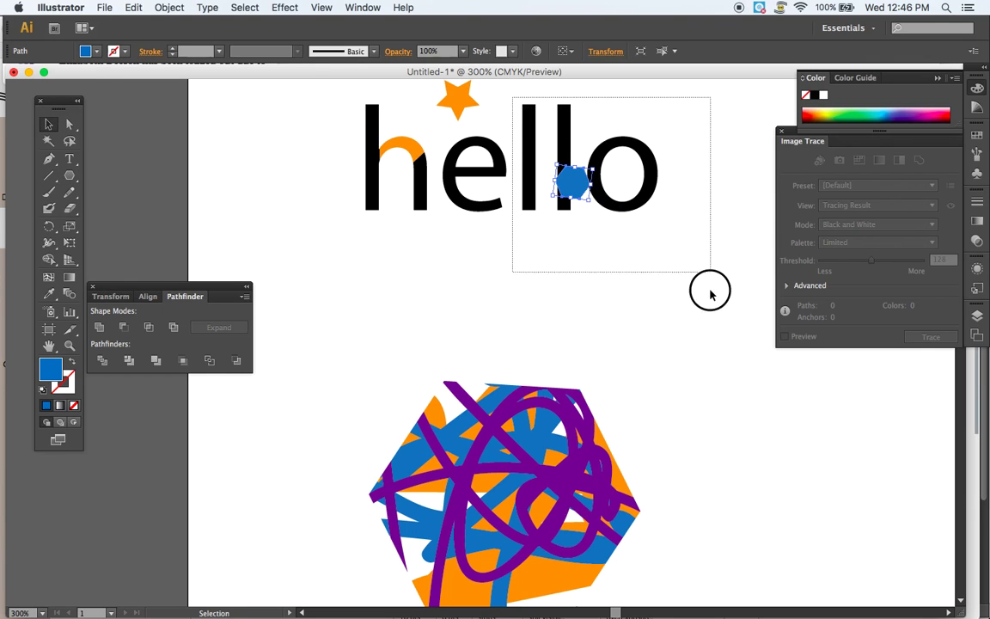
{"action": "left_click", "coordinate": [208, 361]}
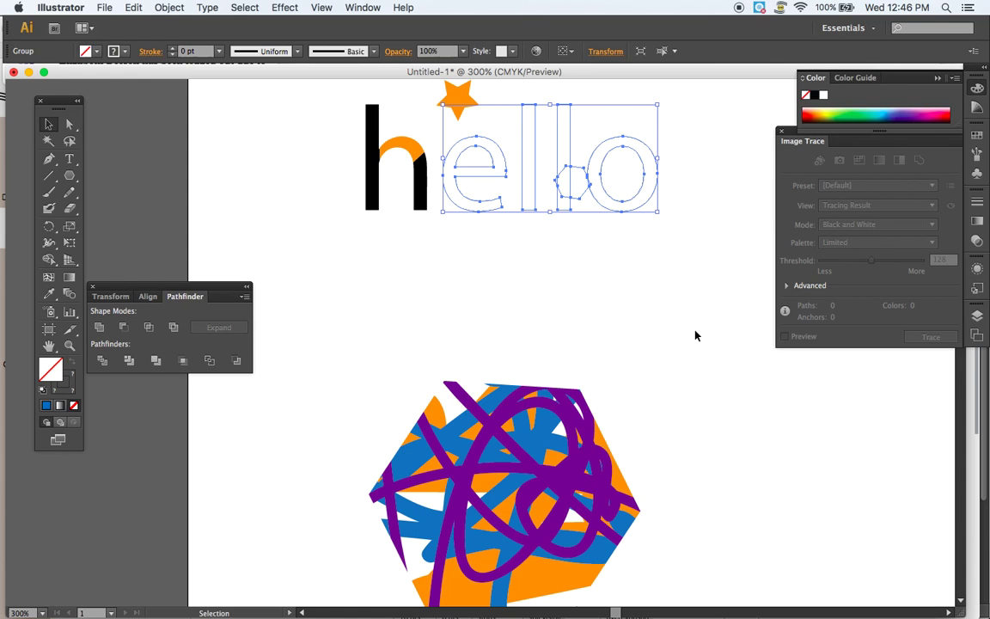
{"action": "key", "text": "super+z"}
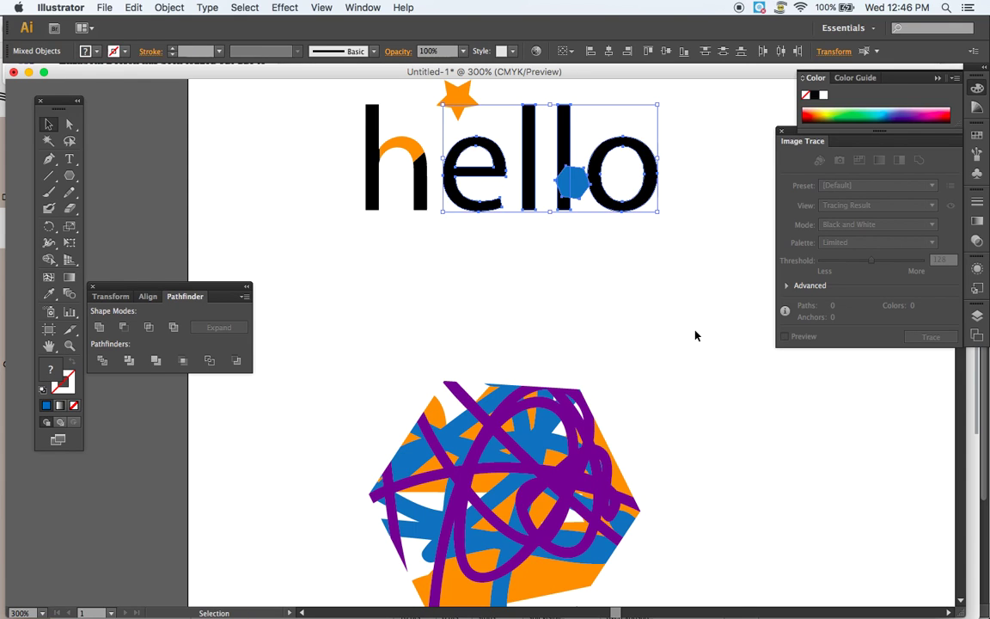
Enlarge the blue hexagon and position it over the hello word and star.
{"action": "left_click_drag", "start_coordinate": [572, 181], "coordinate": [653, 269]}
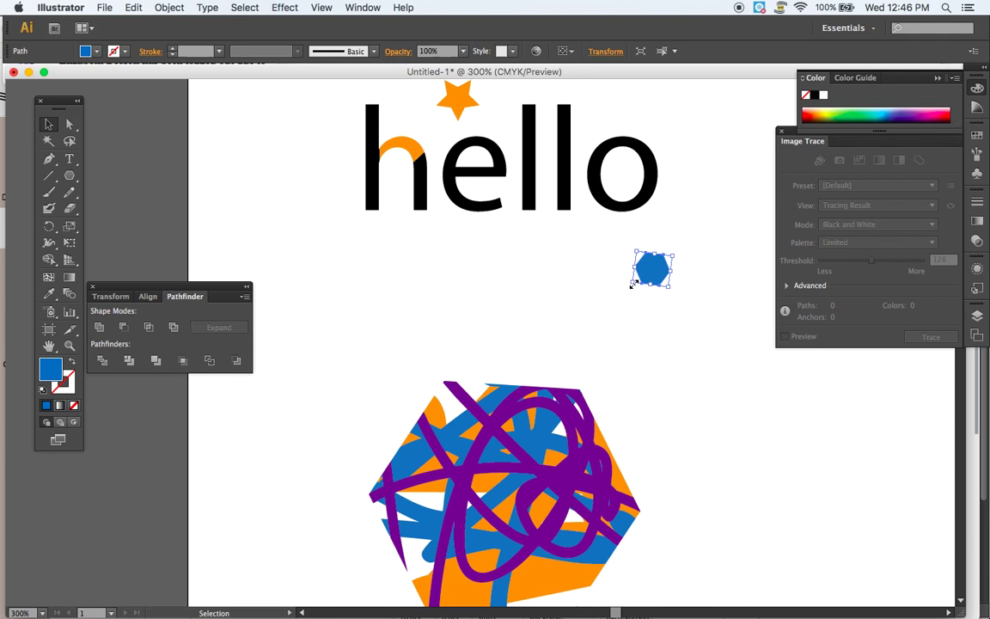
{"action": "mouse_move", "coordinate": [632, 285]}
{"action": "left_mouse_down"}
{"action": "mouse_move", "coordinate": [439, 450]}
{"action": "mouse_move", "coordinate": [405, 464]}
{"action": "mouse_move", "coordinate": [346, 536]}
{"action": "left_mouse_up"}
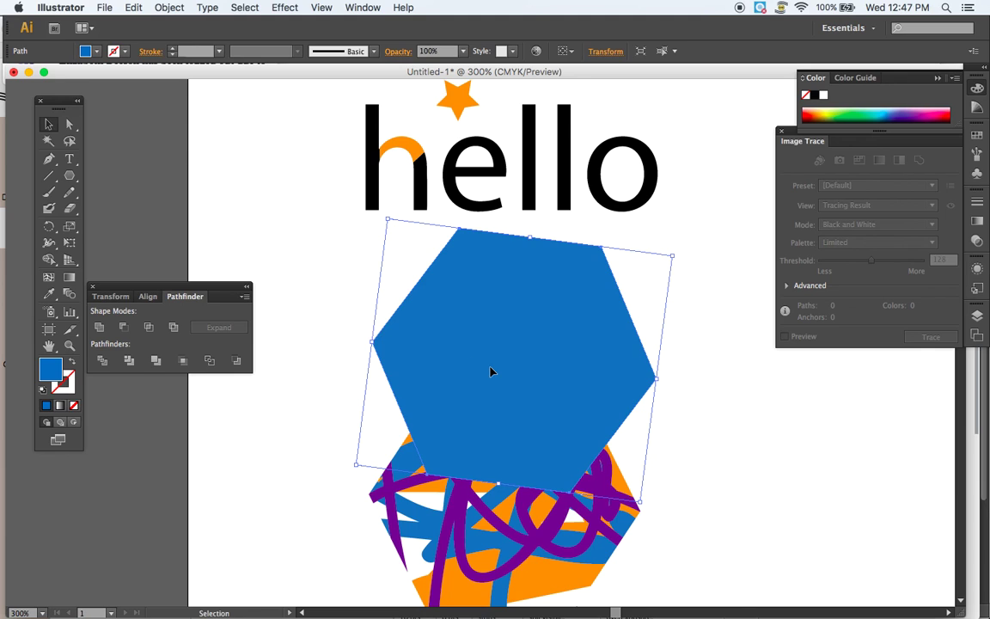
{"action": "left_click_drag", "start_coordinate": [491, 371], "coordinate": [434, 154]}
{"action": "scroll", "coordinate": [654, 221], "scroll_direction": "up", "scroll_amount": 5}
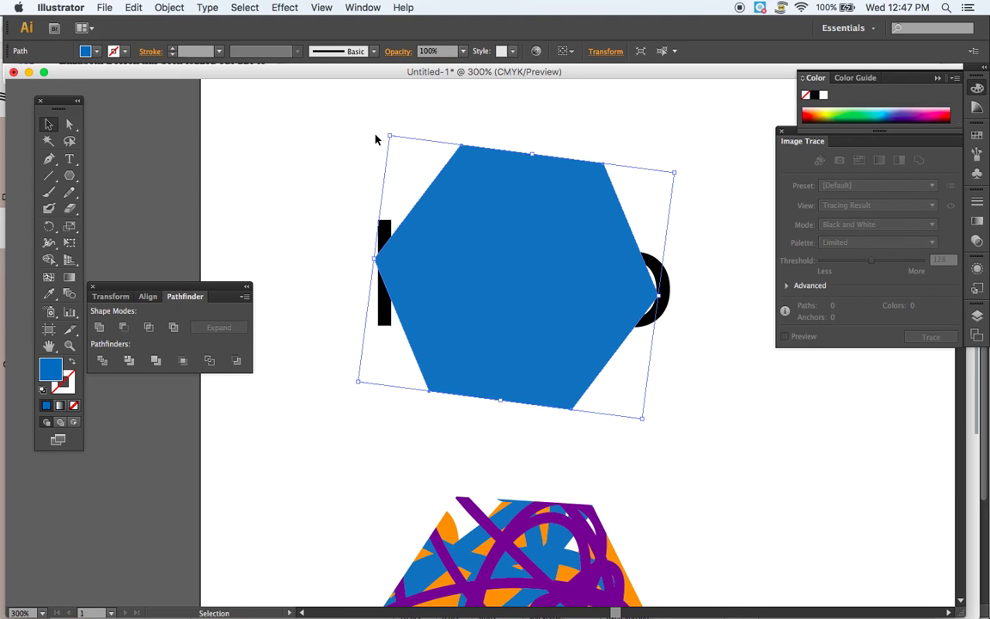
Apply Minus Back to knock hello and the star out of the hexagon.
{"action": "left_click_drag", "start_coordinate": [316, 110], "coordinate": [730, 474]}
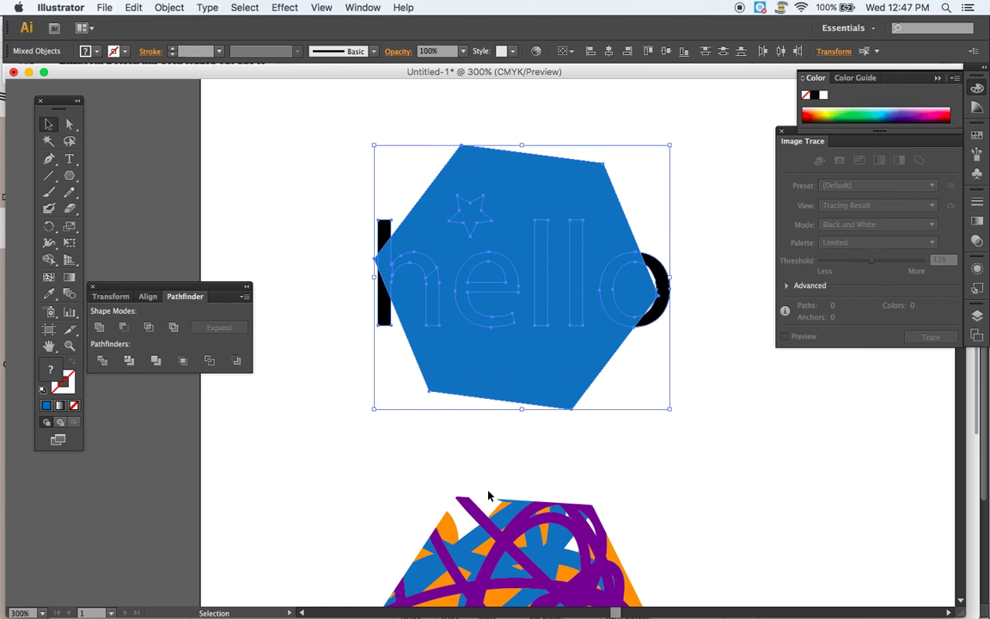
{"action": "left_click", "coordinate": [235, 361]}
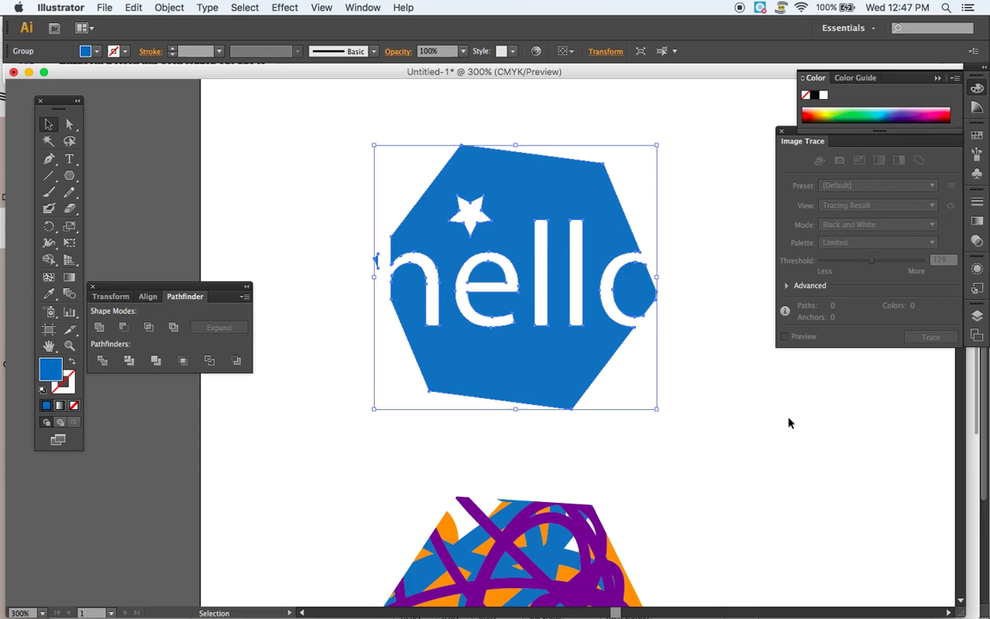
{"action": "left_click", "coordinate": [771, 434]}
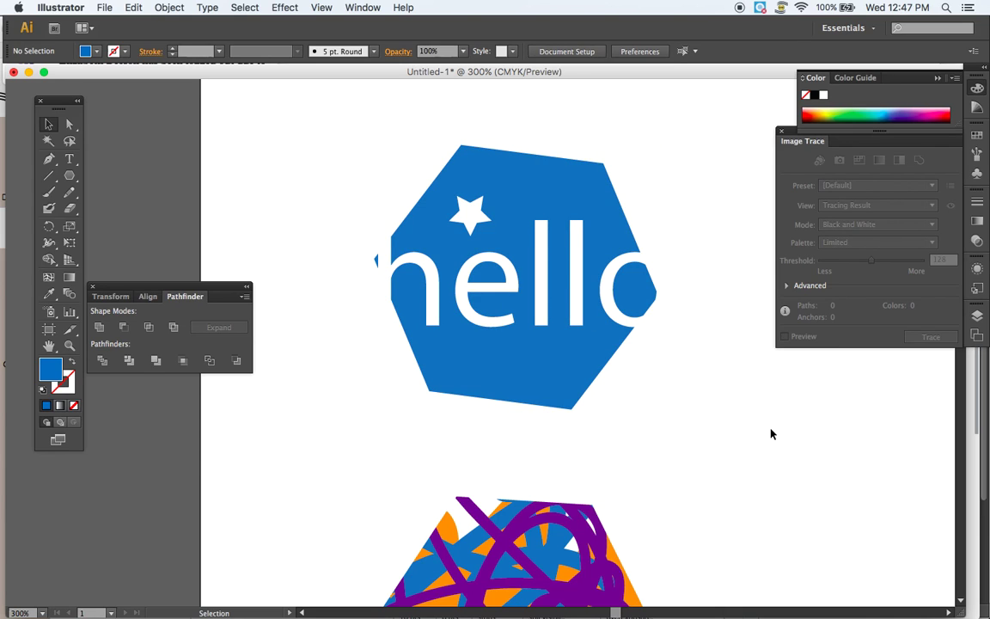
{"action": "scroll", "coordinate": [620, 456], "scroll_direction": "down", "scroll_amount": 5}
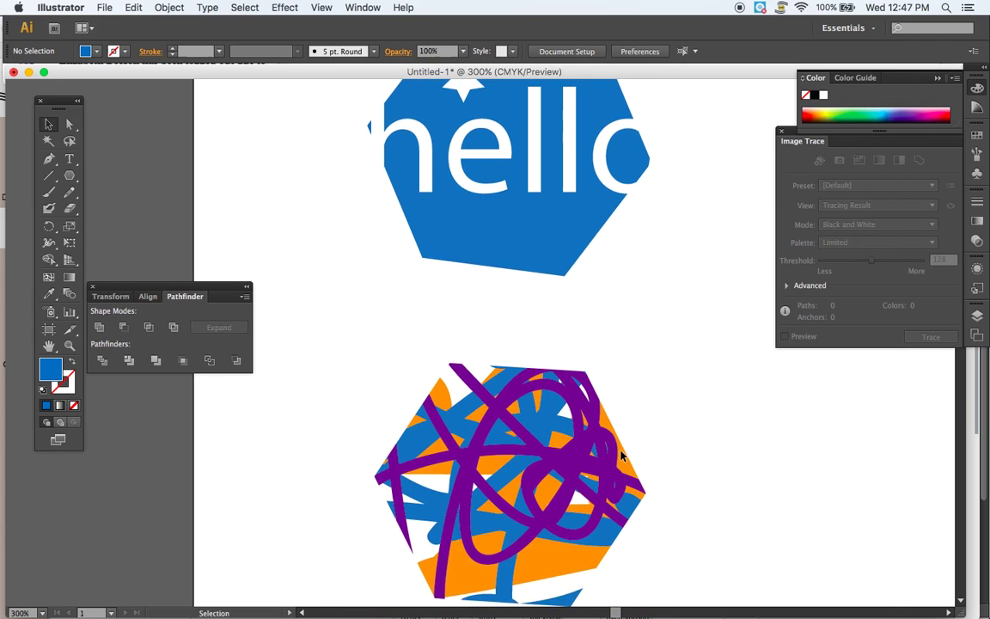
{"action": "scroll", "coordinate": [622, 453], "scroll_direction": "up", "scroll_amount": 6}
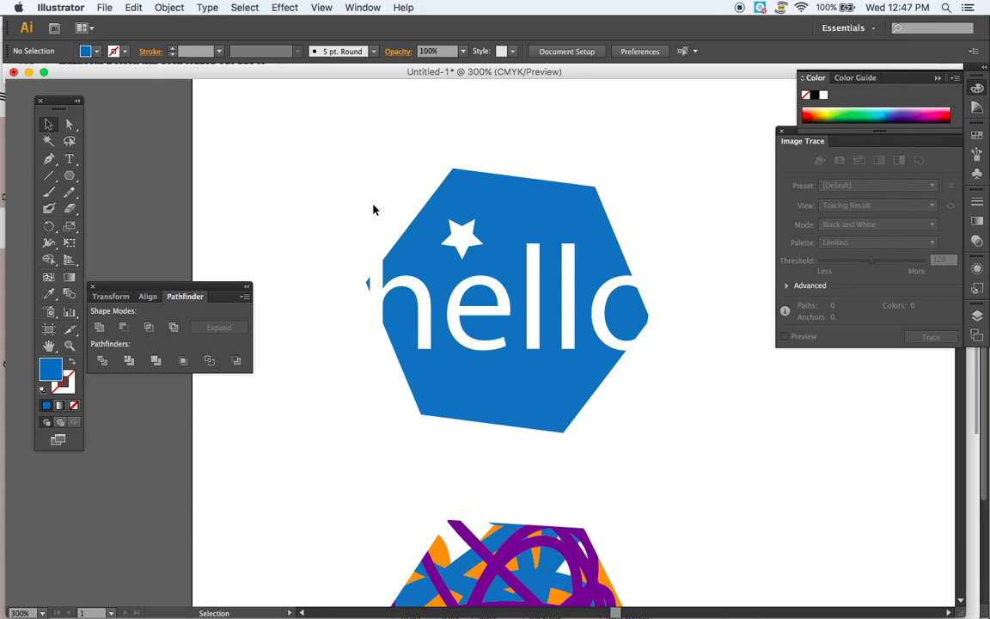
{"action": "left_click", "coordinate": [359, 7]}
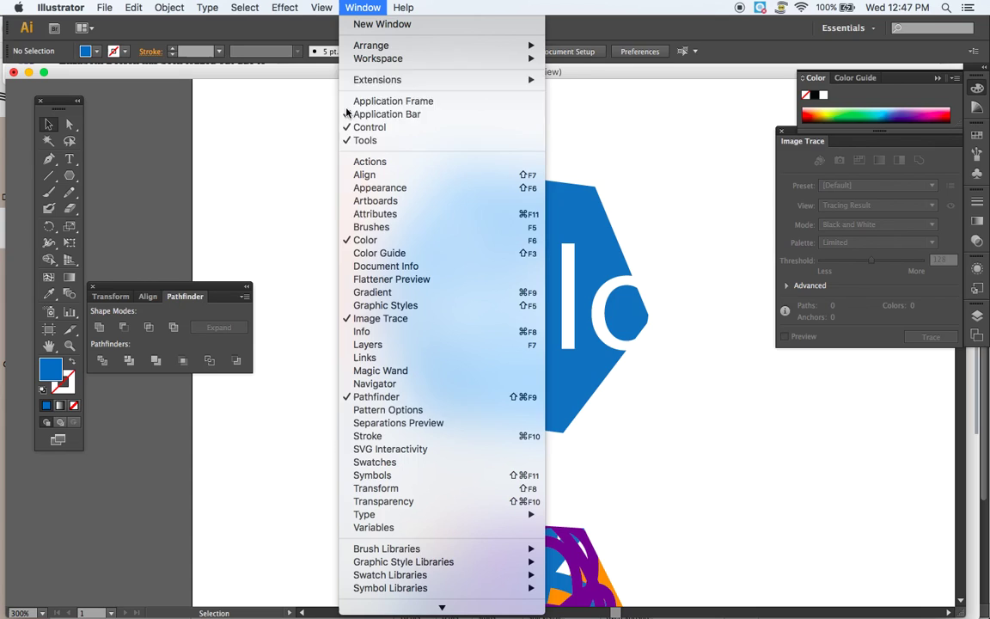
{"action": "left_click", "coordinate": [698, 468]}
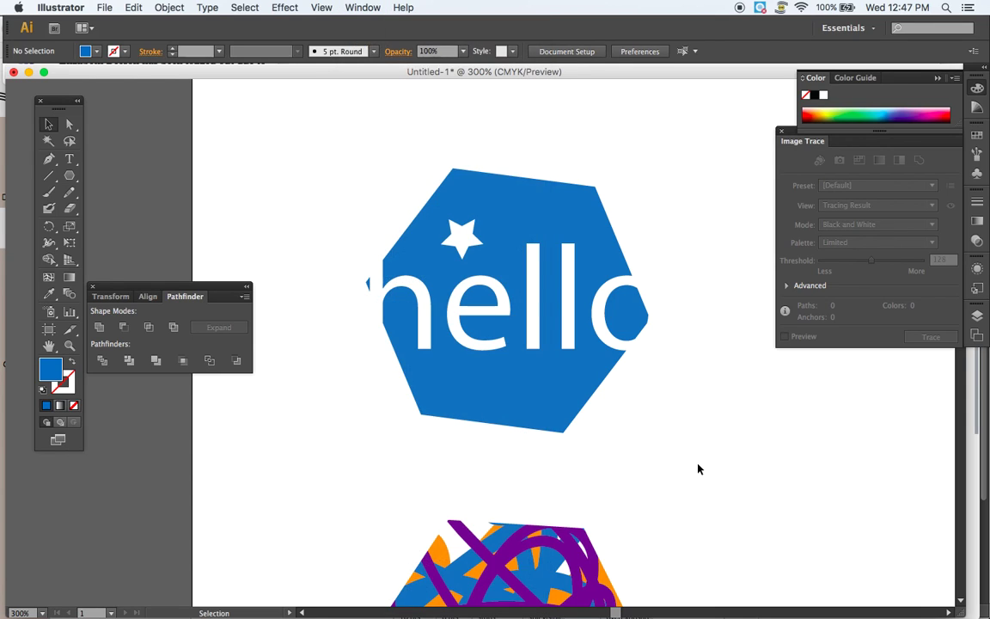